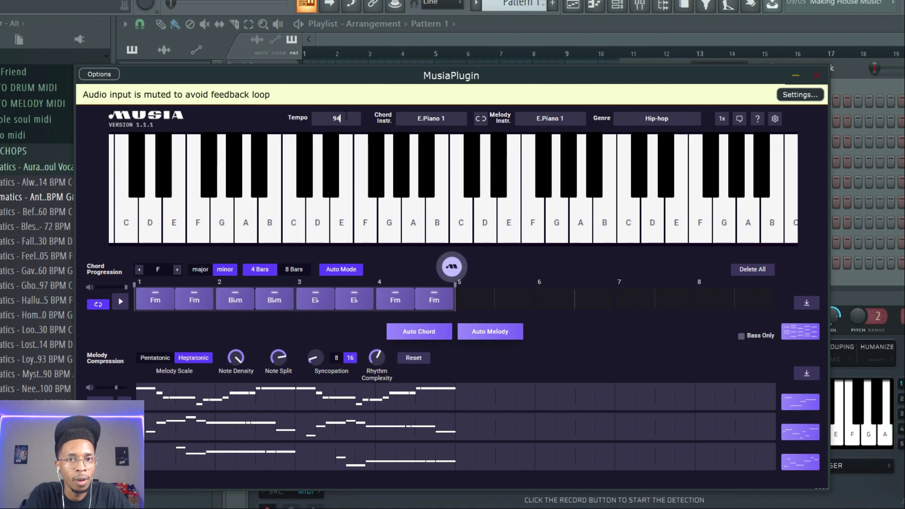
# Set Musia's tempo to 88 and transpose the key from F to F# minor.
pyautogui.press('BackSpace')
pyautogui.write('5')
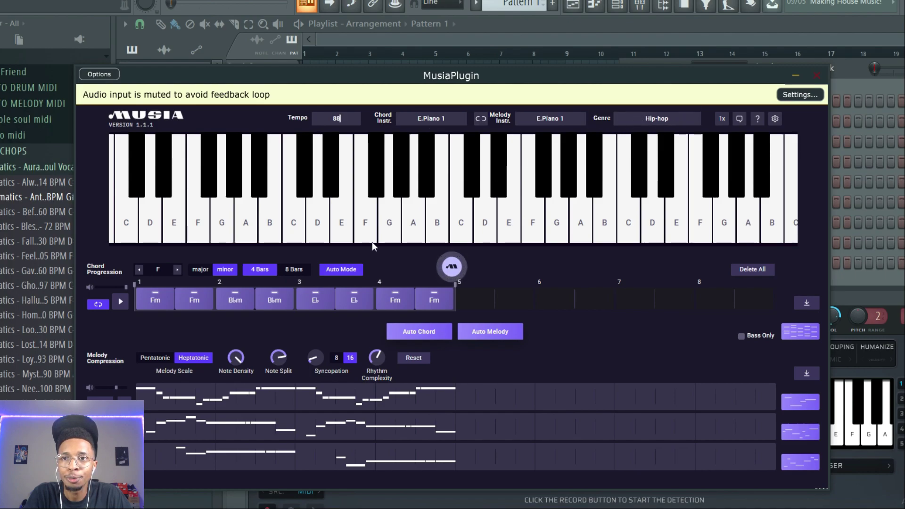
pyautogui.moveTo(223, 288)
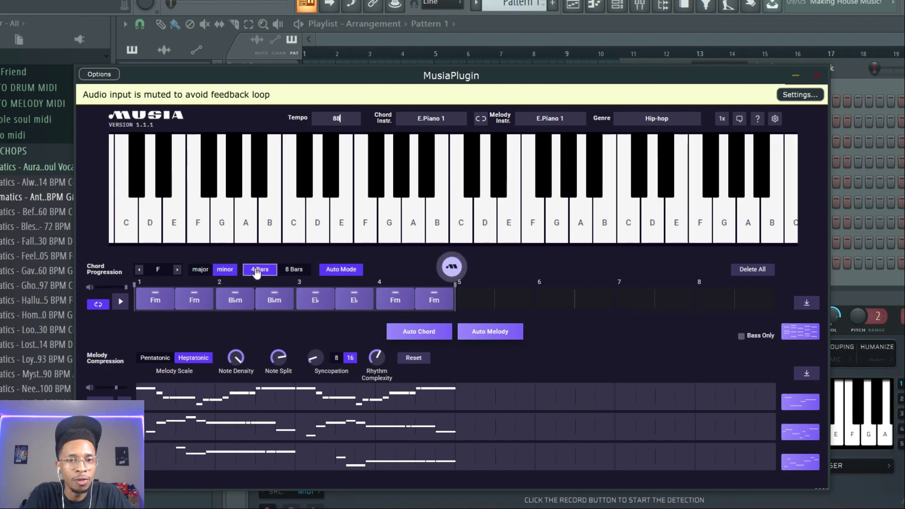
pyautogui.click(177, 270)
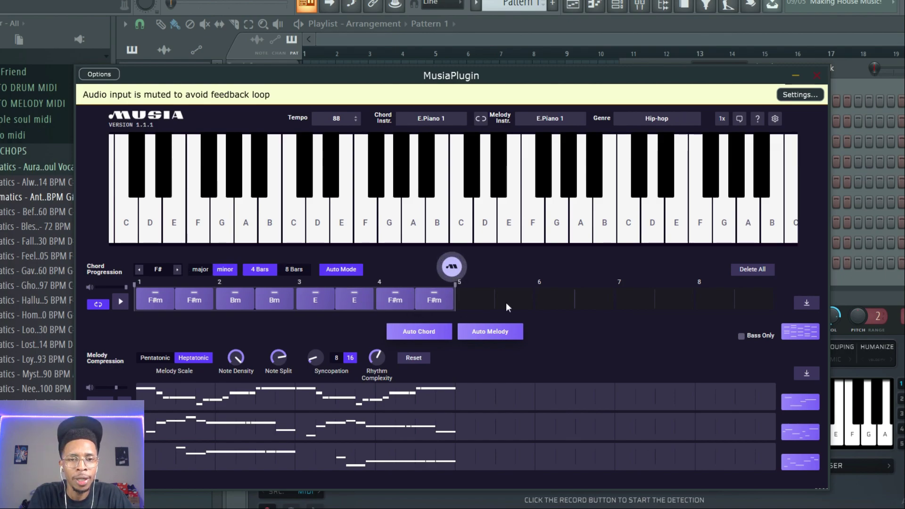
# Regenerate chords until F#m9sus4, F#m7, F#m9sus4, F#m7, four E9sus4 appear, then audition them.
pyautogui.click(427, 333)
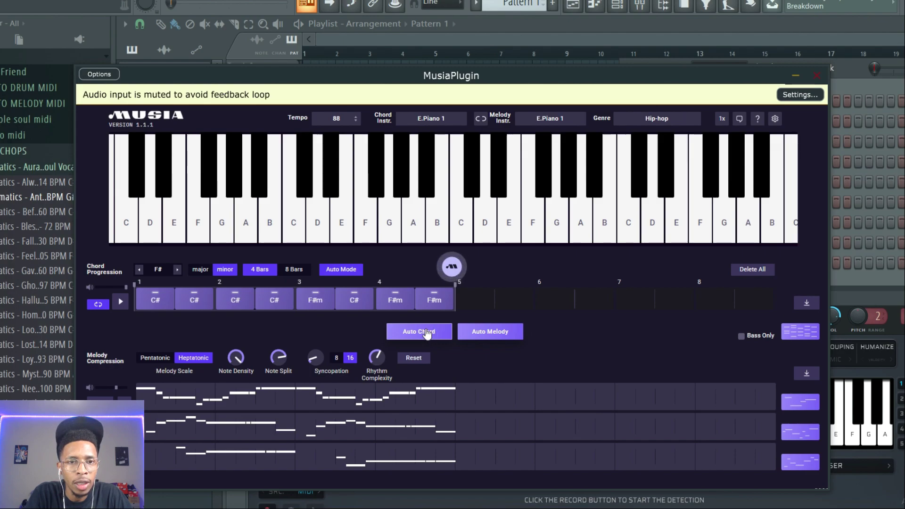
pyautogui.click(427, 333)
pyautogui.click(427, 333)
pyautogui.click(427, 333)
pyautogui.click(427, 333)
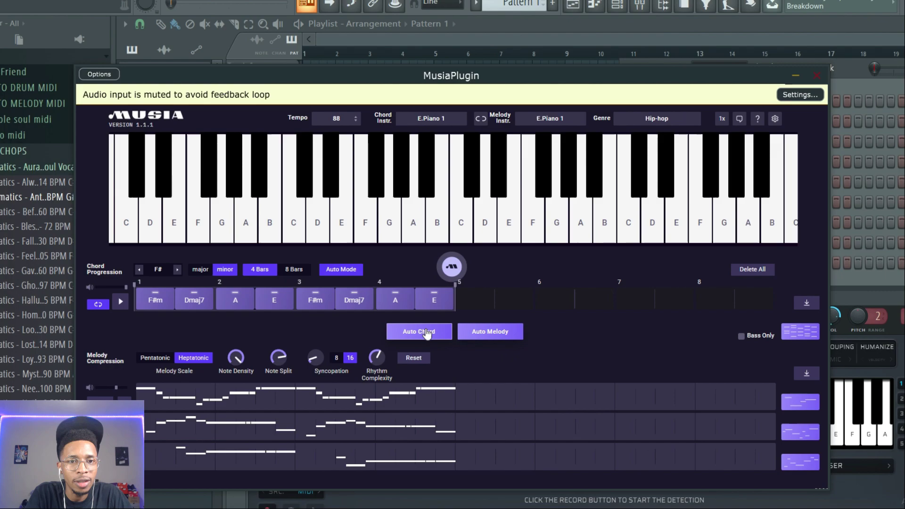
pyautogui.click(427, 333)
pyautogui.click(427, 333)
pyautogui.click(427, 333)
pyautogui.click(427, 333)
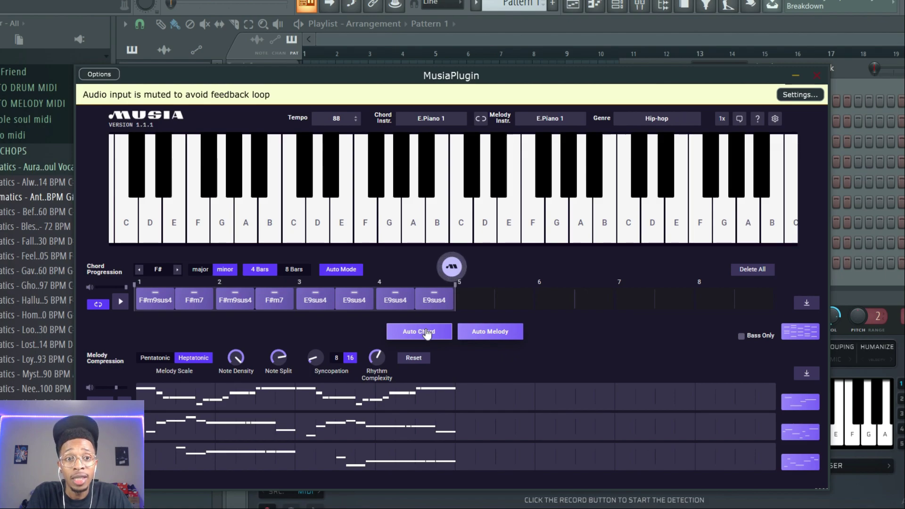
pyautogui.click(121, 302)
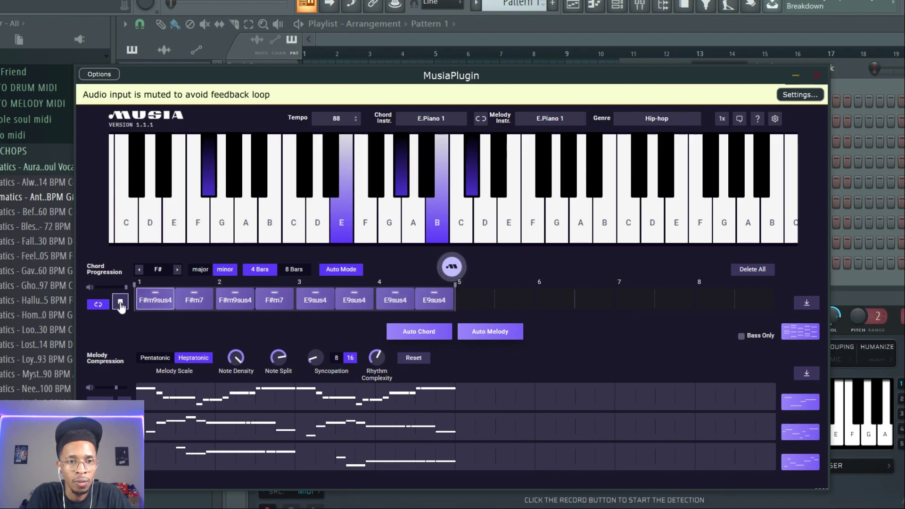
pyautogui.click(120, 303)
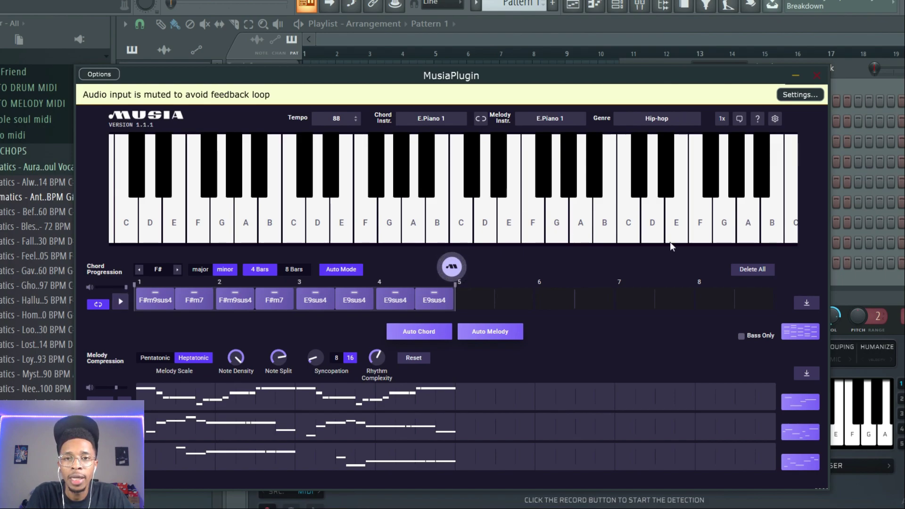
# Drop Musia's chord pattern onto the Scaler2 channel and open it in the piano roll.
pyautogui.moveTo(626, 76); pyautogui.dragTo(433, 68)
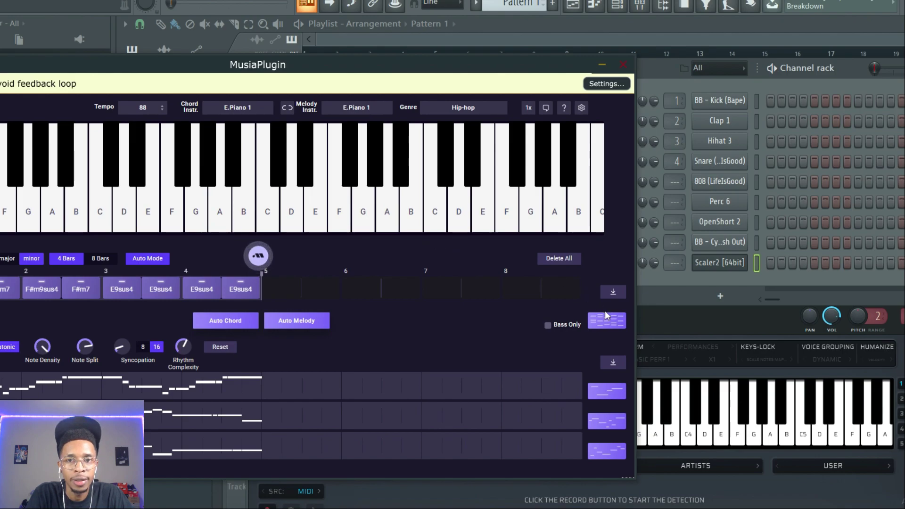
pyautogui.moveTo(607, 320); pyautogui.dragTo(742, 263)
pyautogui.click(802, 262)
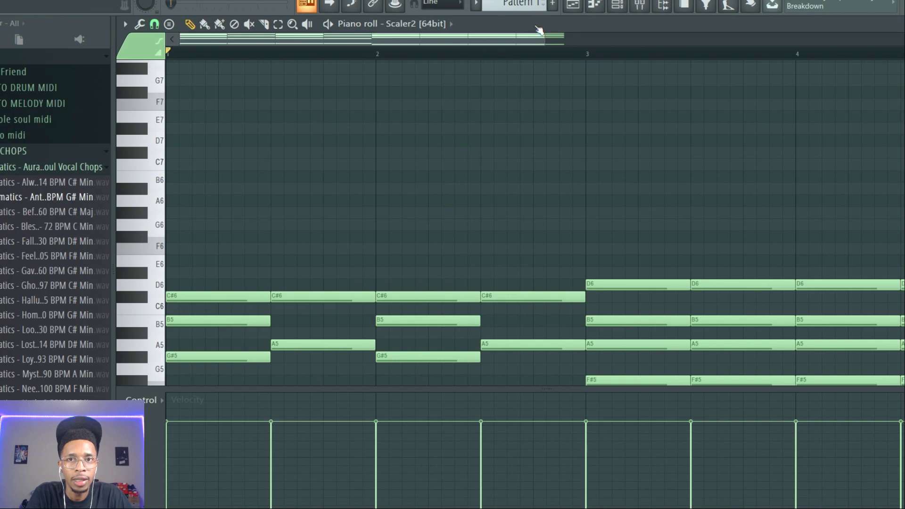
# Delete the chord notes from bar 3.5 to 5 and play back the edited chords.
pyautogui.moveTo(546, 38); pyautogui.dragTo(738, 39)
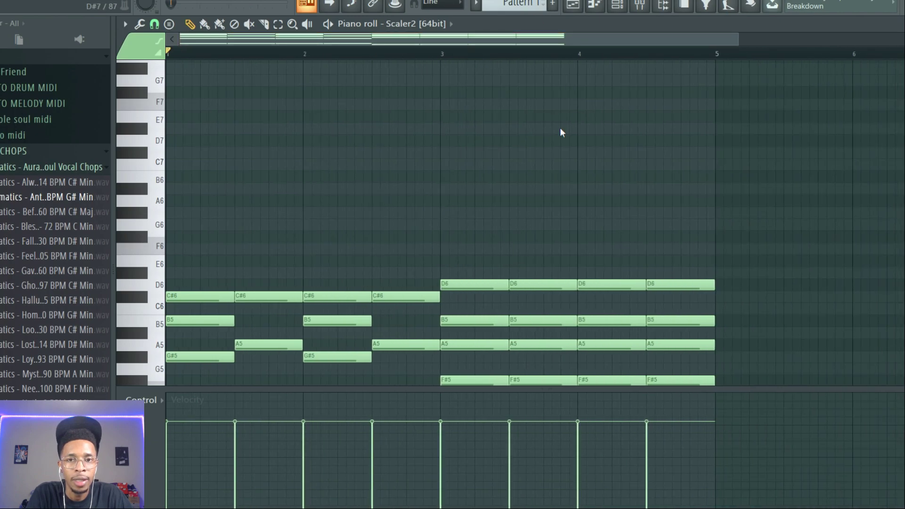
pyautogui.scroll(-3, 562, 133)
pyautogui.scroll(-3, 561, 132)
pyautogui.scroll(5, 561, 132)
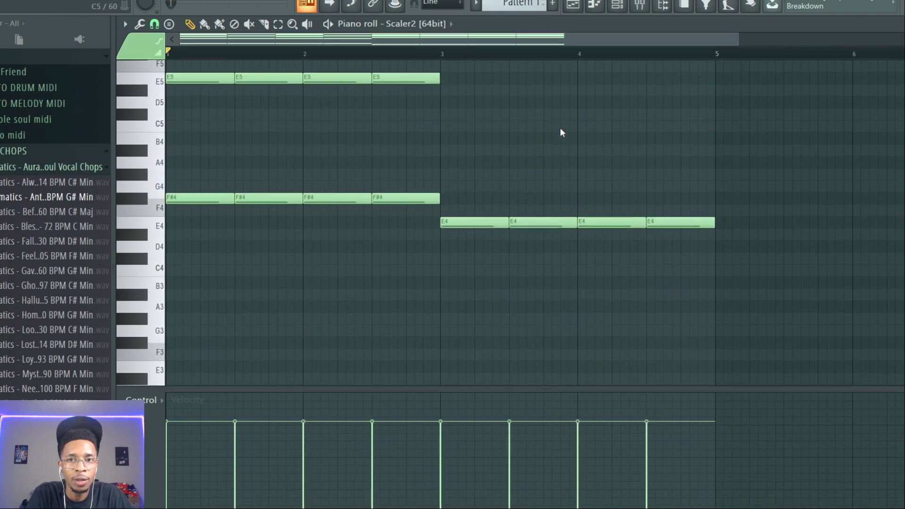
pyautogui.scroll(-3, 561, 132)
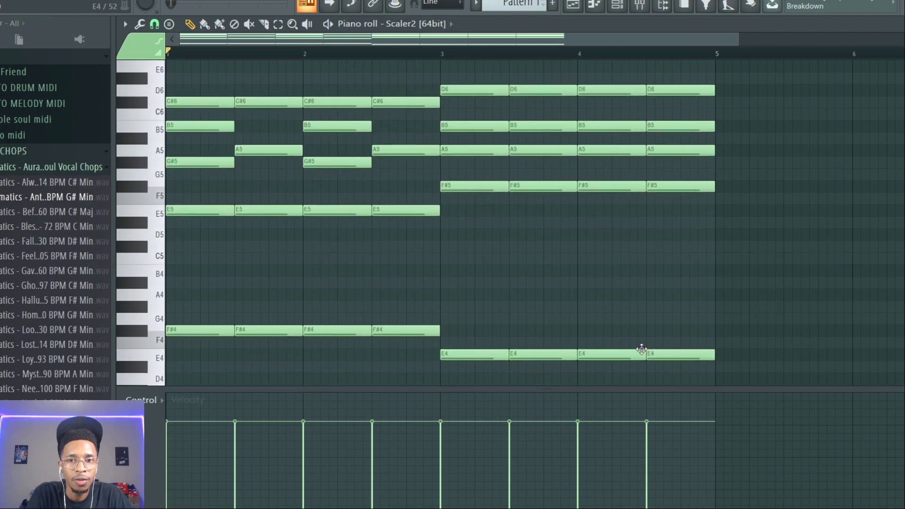
pyautogui.moveTo(752, 372); pyautogui.dragTo(716, 354)
pyautogui.press('Delete')
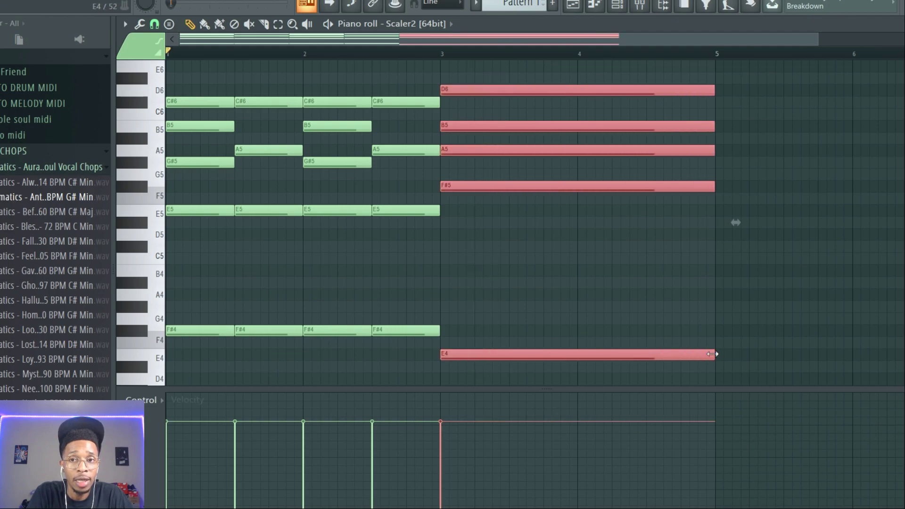
pyautogui.press('space')
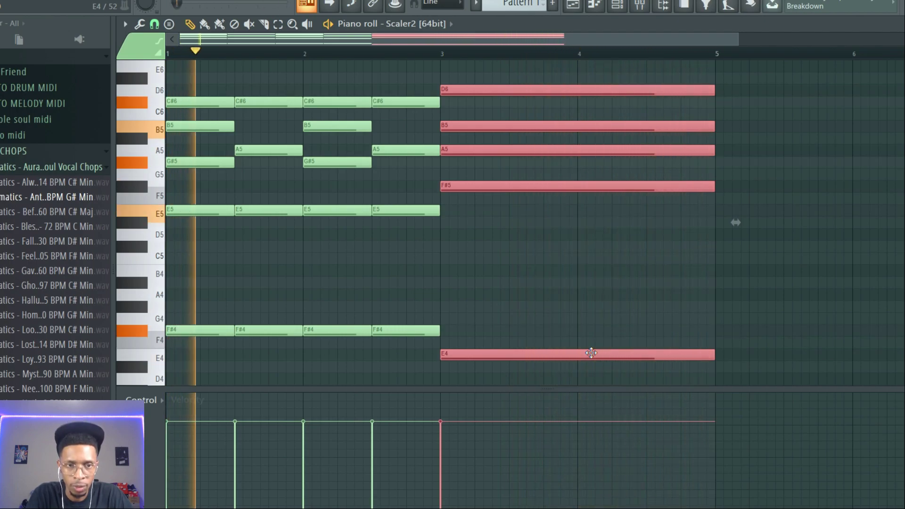
pyautogui.press('space')
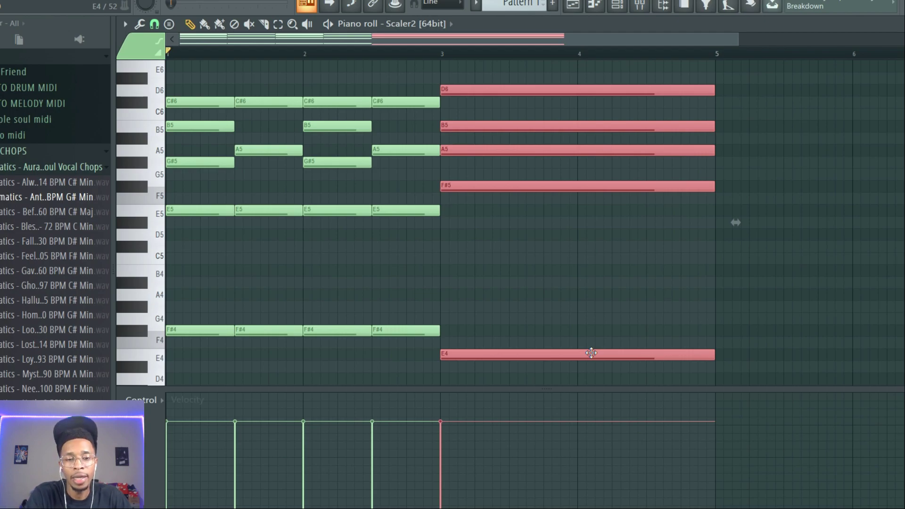
pyautogui.press('F6')
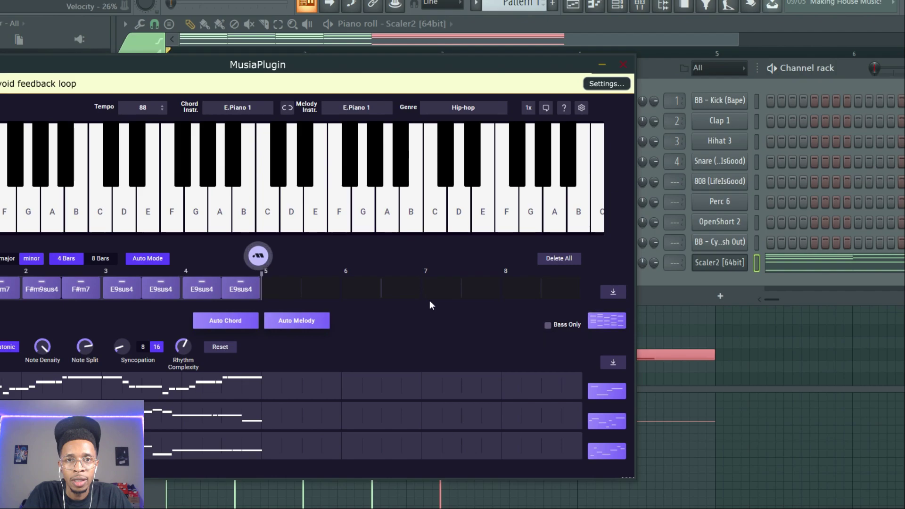
# Shift the Musia window over and switch on the Bass Only option.
pyautogui.moveTo(309, 70); pyautogui.dragTo(419, 67)
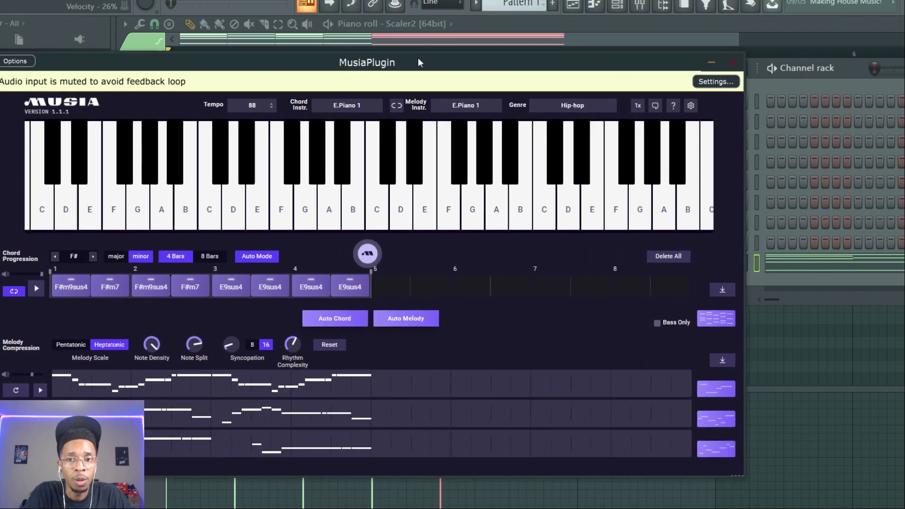
pyautogui.click(658, 323)
pyautogui.click(658, 325)
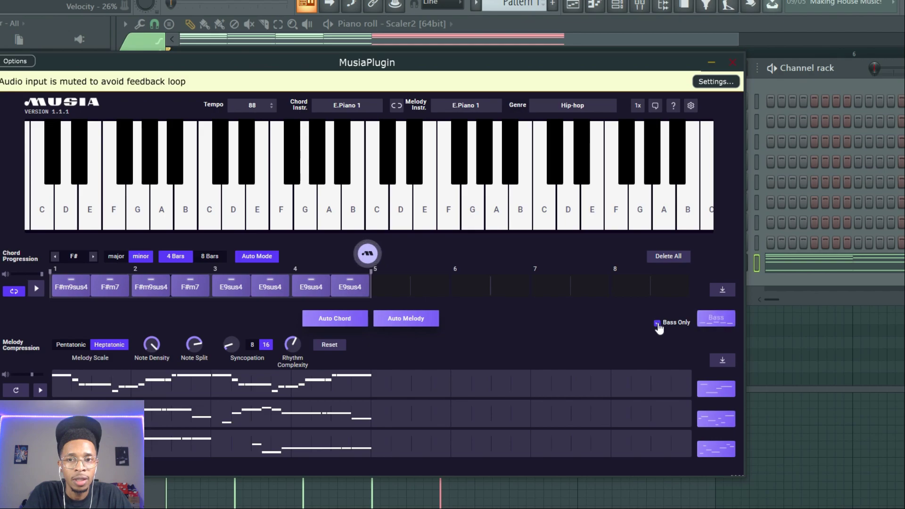
# Close Musia and add an Xpand!2 instrument channel to the Channel rack.
pyautogui.click(779, 273)
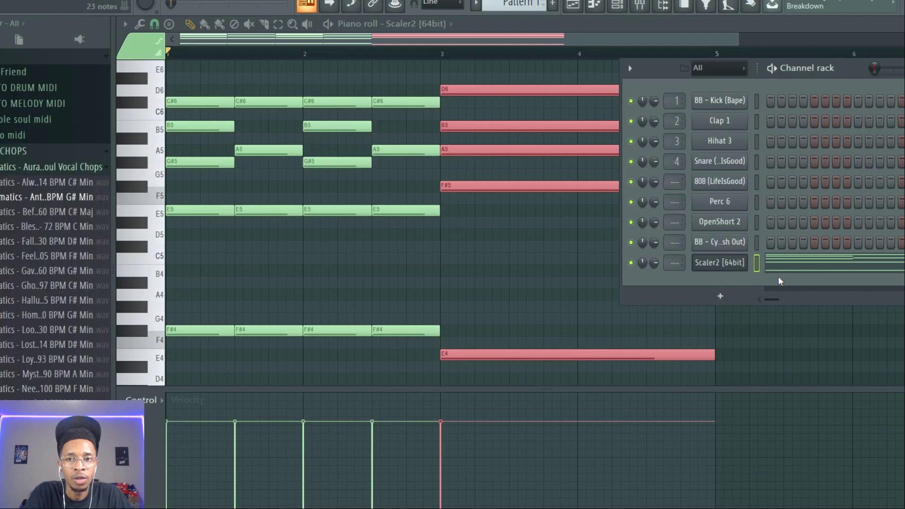
pyautogui.click(720, 296)
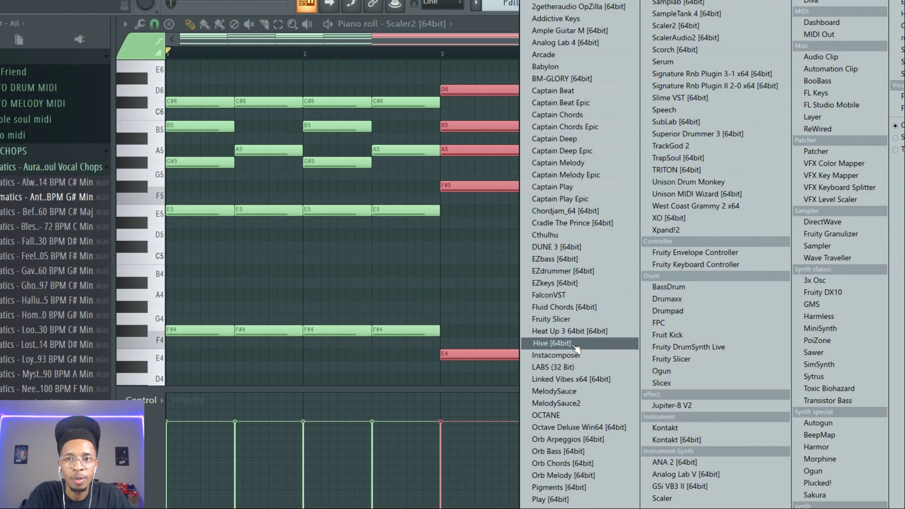
pyautogui.click(666, 230)
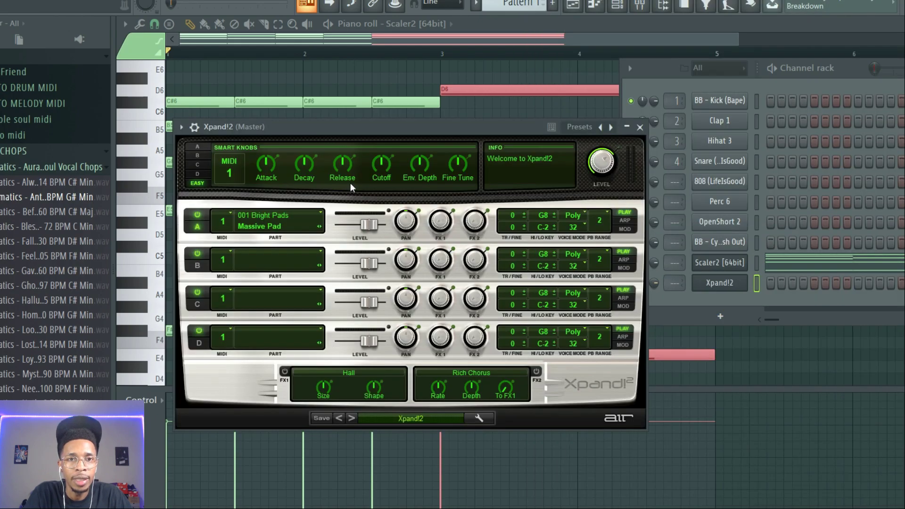
# Load 022 Synth Basses > Jupiter Unison Bass into Xpand!2's Part A.
pyautogui.click(272, 223)
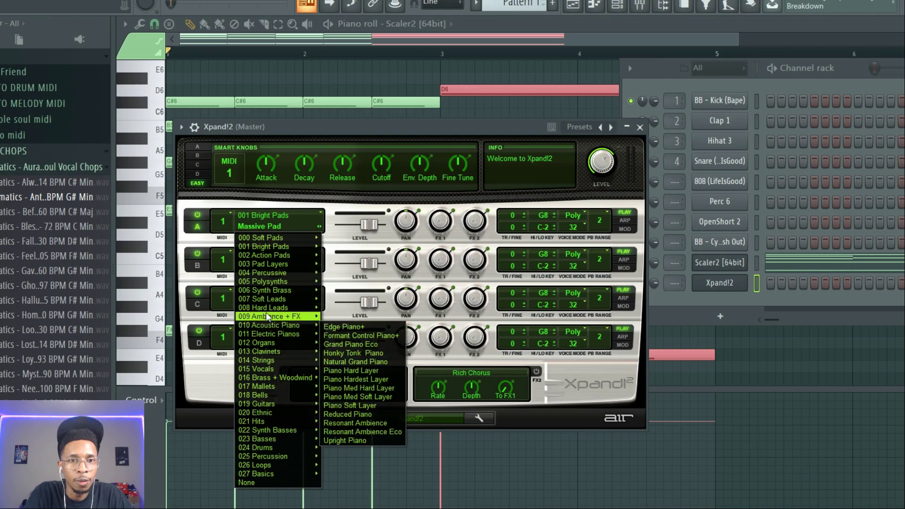
pyautogui.moveTo(274, 299)
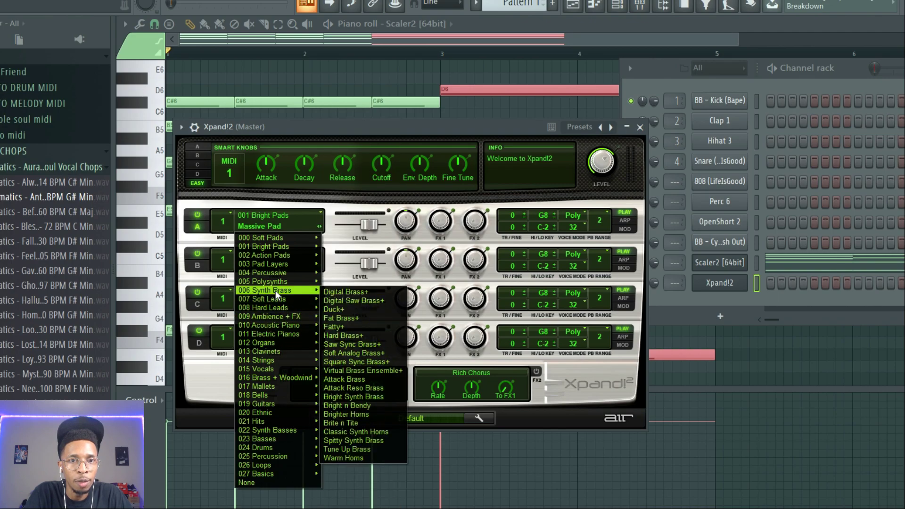
pyautogui.moveTo(266, 332)
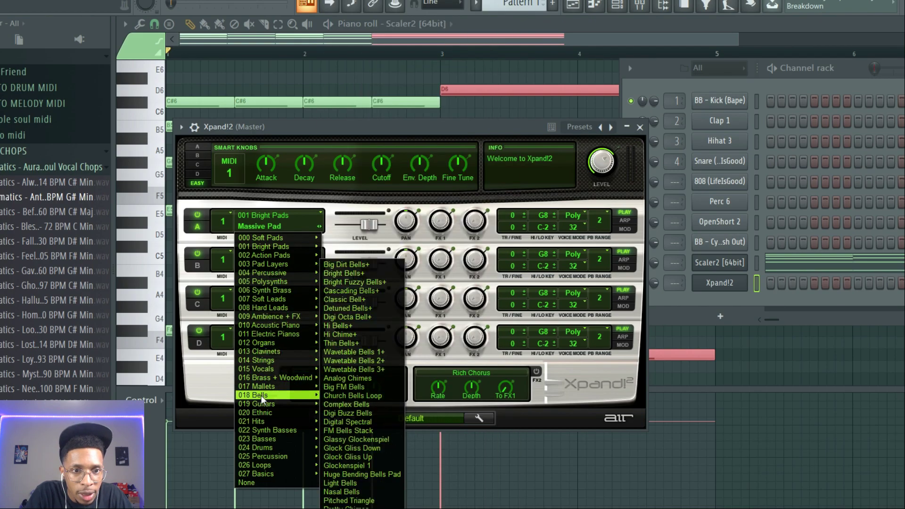
pyautogui.moveTo(263, 431)
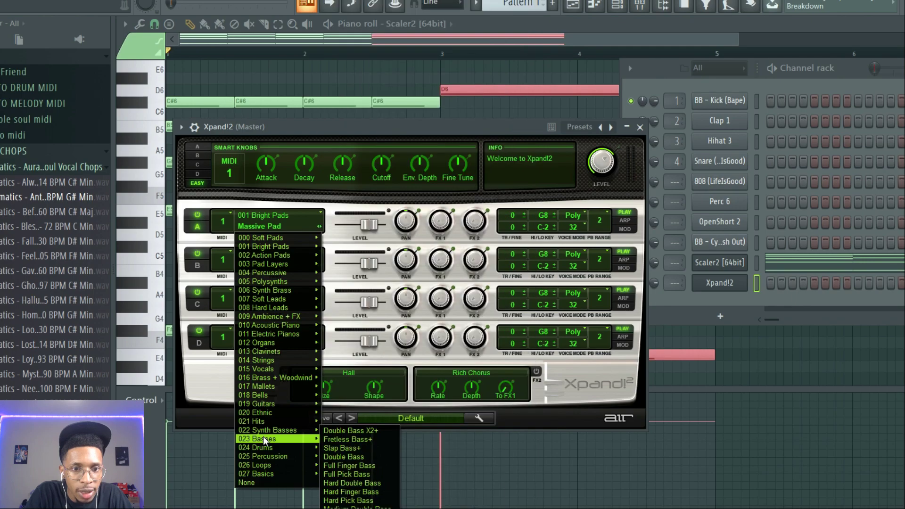
pyautogui.moveTo(301, 431)
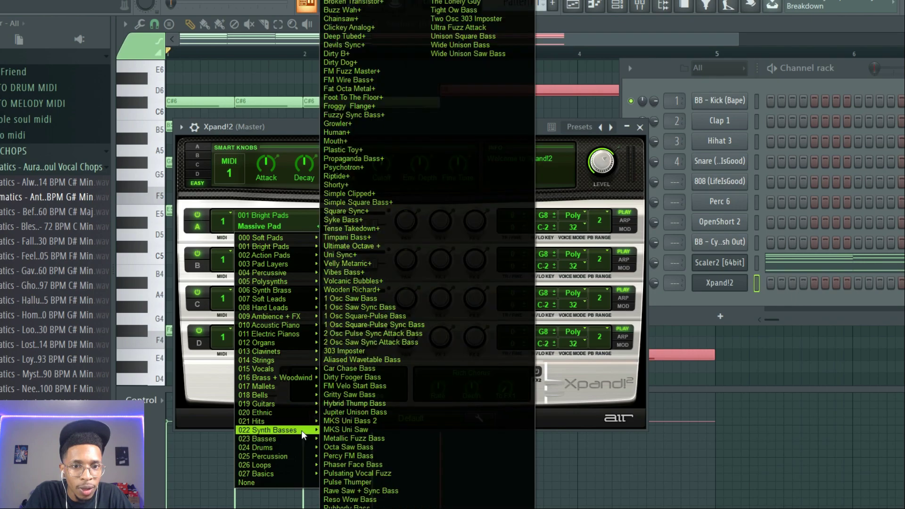
pyautogui.click(361, 413)
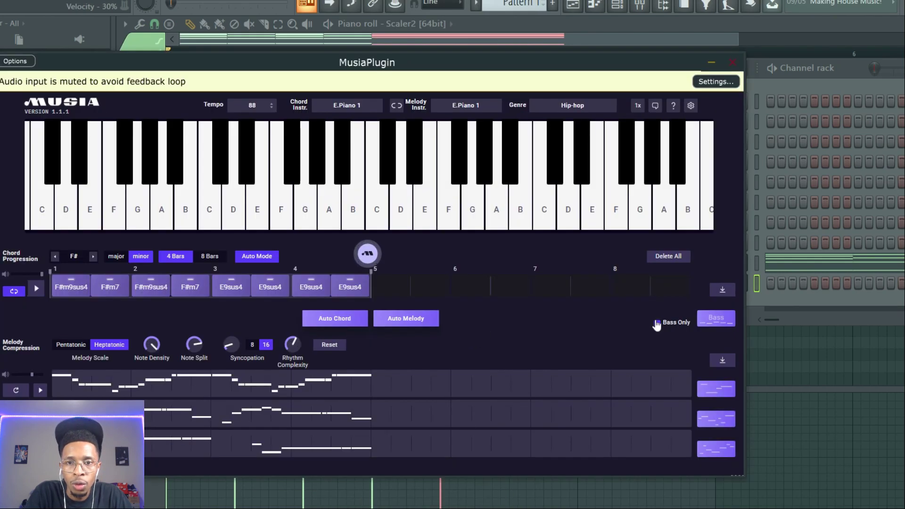
# Drop Musia's bass line onto Xpand!2, audition it, and shorten the last E4 to about bar 4.75.
pyautogui.moveTo(723, 325); pyautogui.dragTo(778, 287)
pyautogui.press('space')
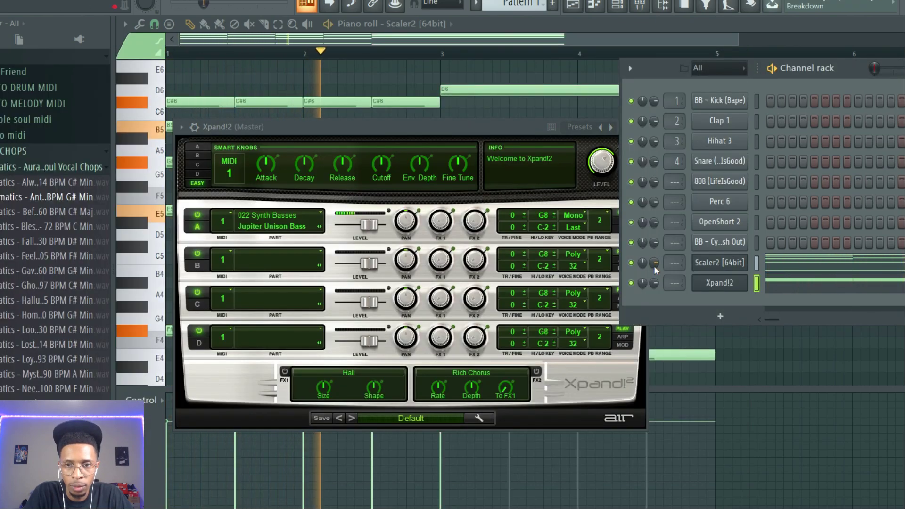
pyautogui.click(786, 286)
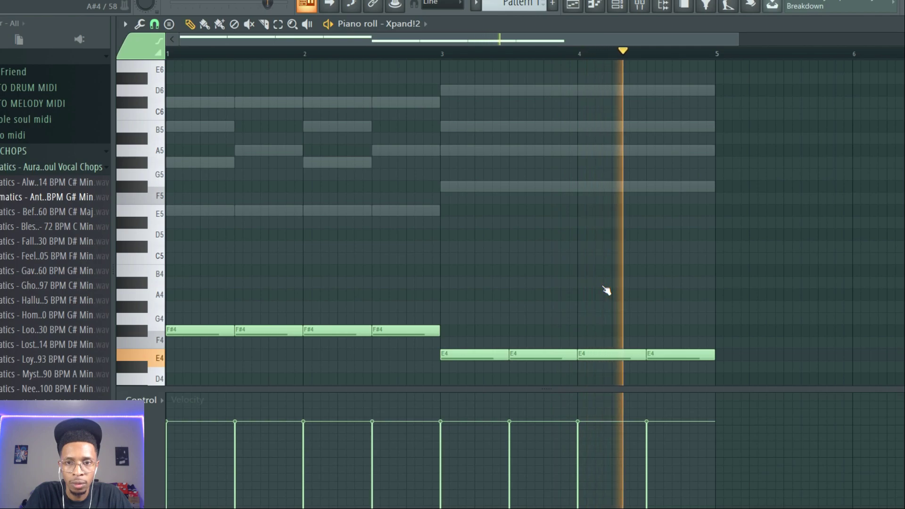
pyautogui.press('space')
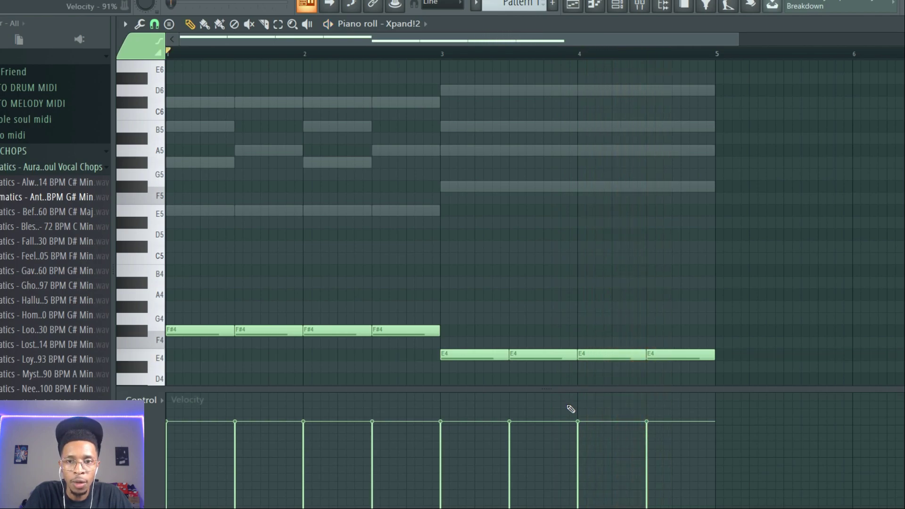
pyautogui.click(685, 356)
pyautogui.moveTo(714, 355); pyautogui.dragTo(680, 358)
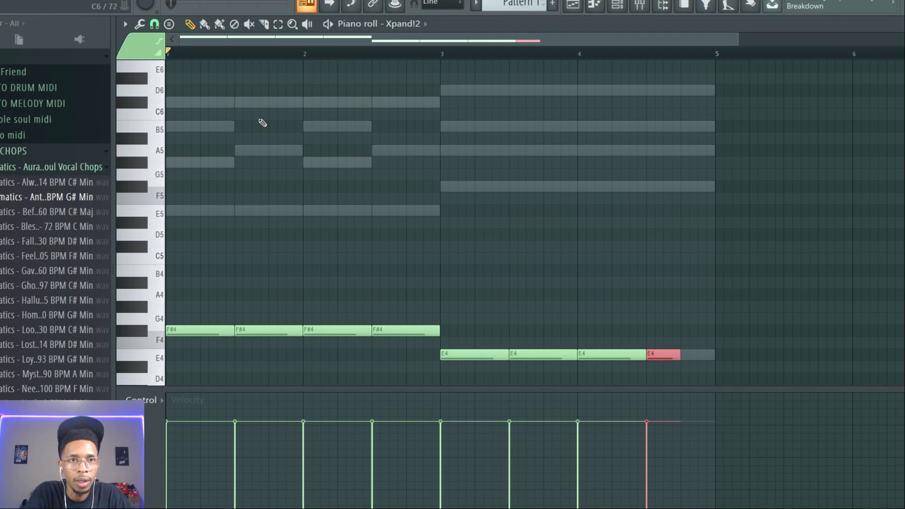
# Turn on F# scale highlighting in the piano roll.
pyautogui.click(125, 24)
pyautogui.moveTo(159, 104)
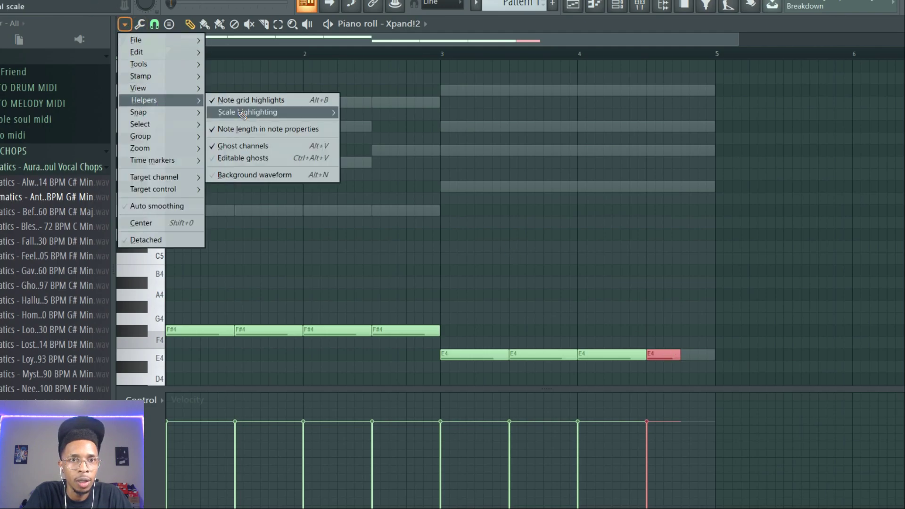
pyautogui.moveTo(243, 114)
pyautogui.click(358, 195)
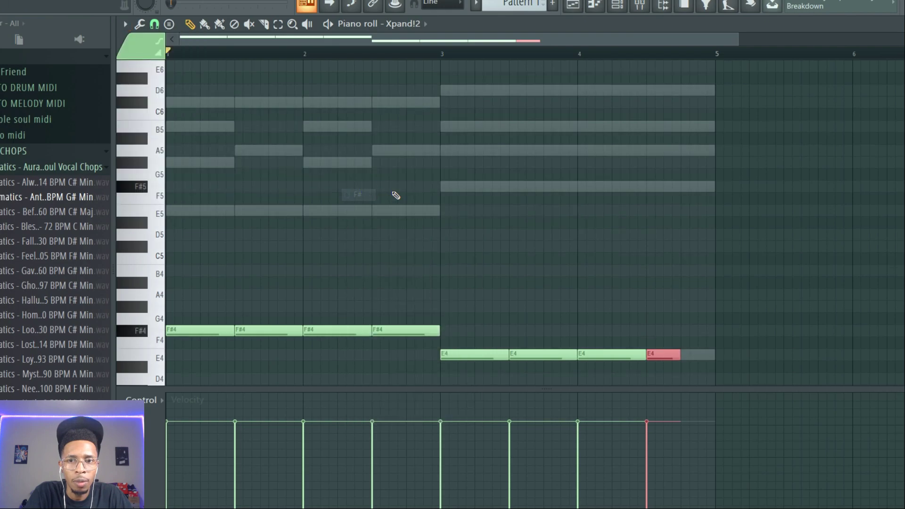
# Add short D4 and C#4 ending notes before bar 5 and play the bass line.
pyautogui.click(687, 332)
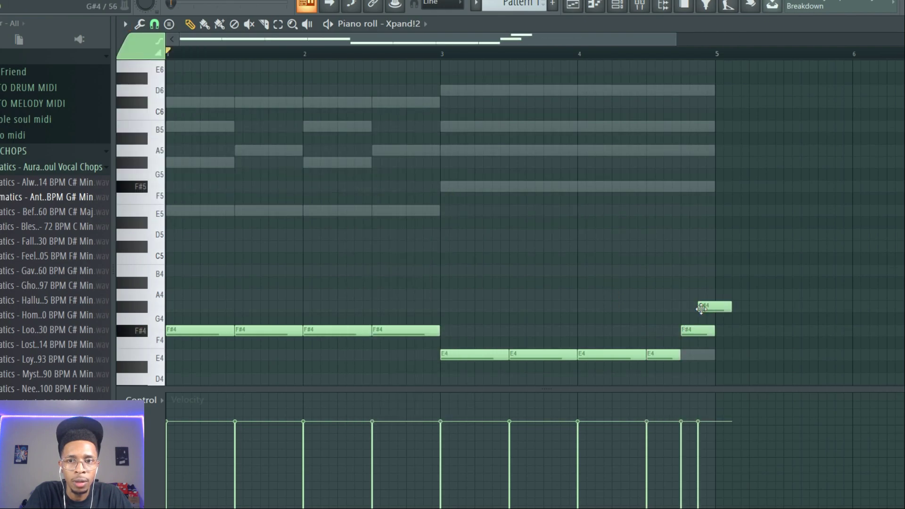
pyautogui.scroll(-3, 699, 269)
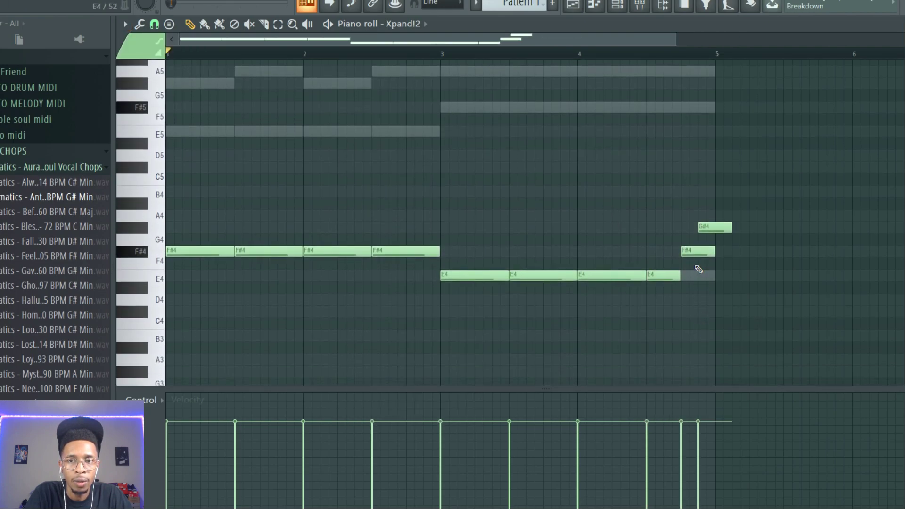
pyautogui.moveTo(690, 249); pyautogui.dragTo(690, 298)
pyautogui.moveTo(711, 228); pyautogui.dragTo(710, 311)
pyautogui.moveTo(711, 272); pyautogui.dragTo(716, 319)
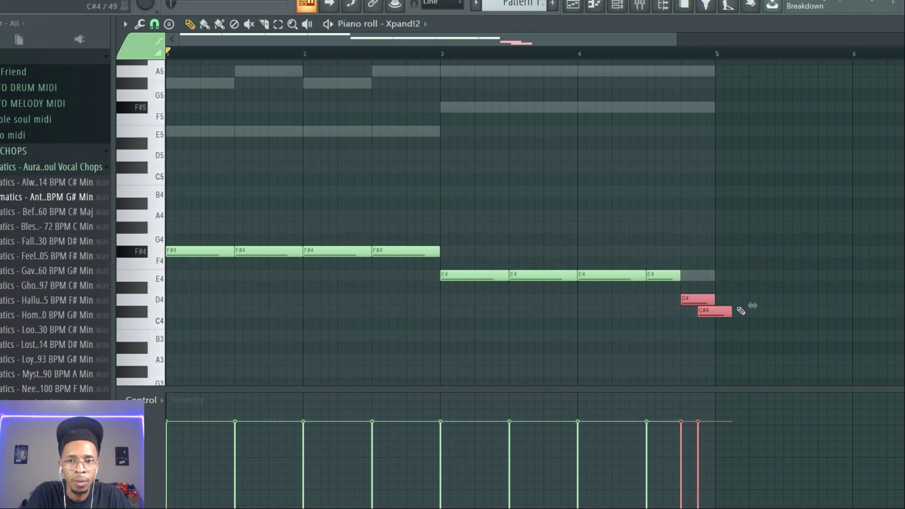
pyautogui.click(735, 311)
pyautogui.rightClick(737, 311)
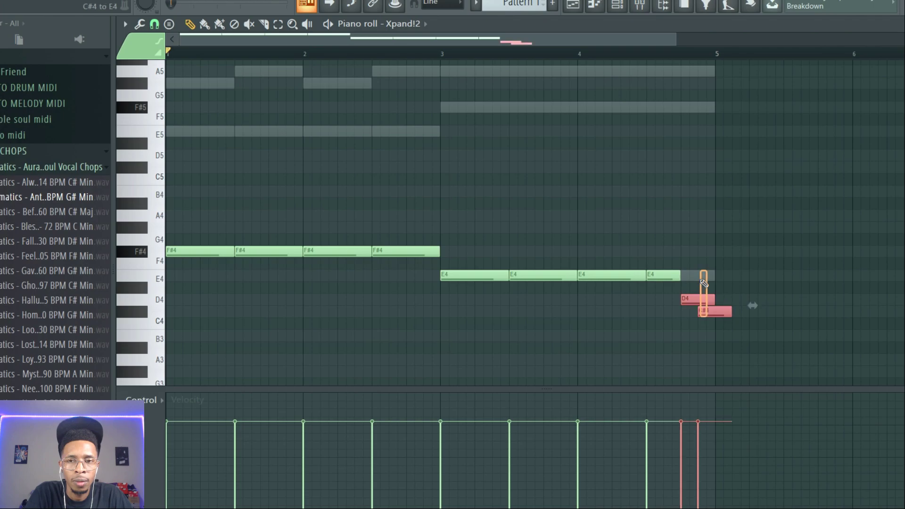
pyautogui.moveTo(703, 271); pyautogui.dragTo(710, 317)
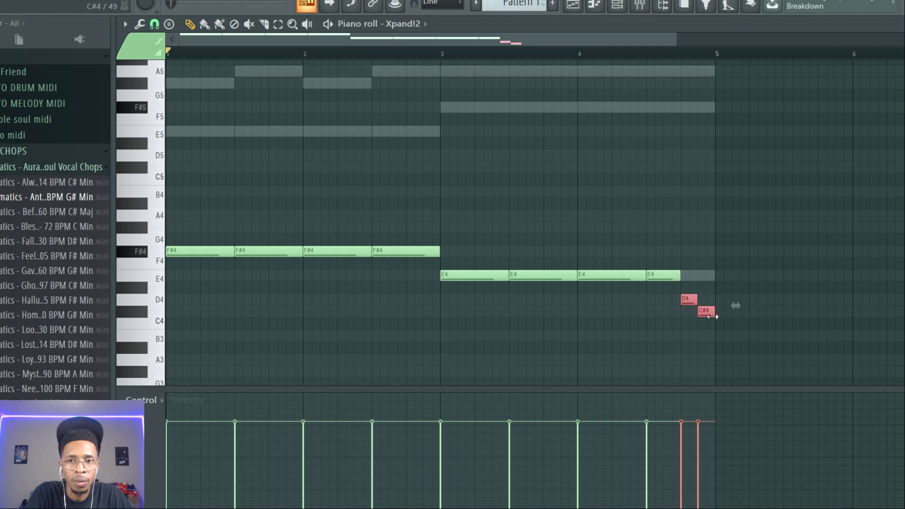
pyautogui.press('space')
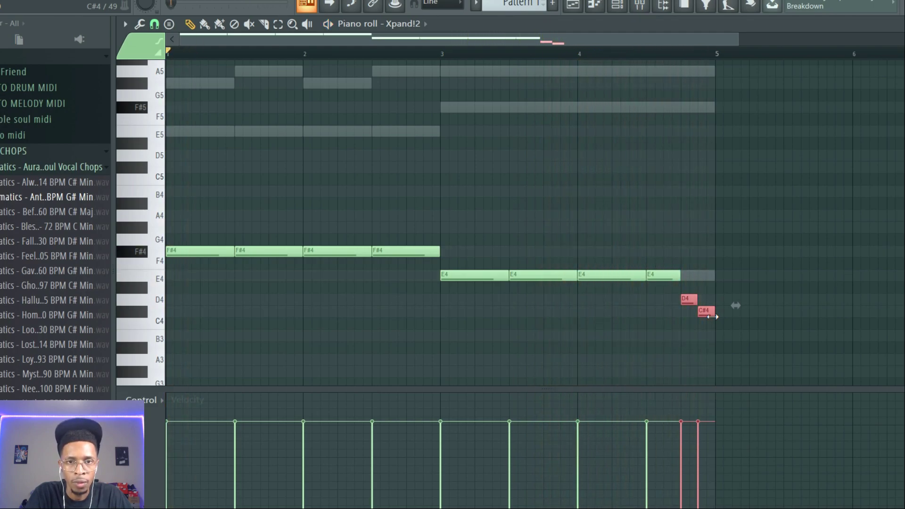
pyautogui.press('F6')
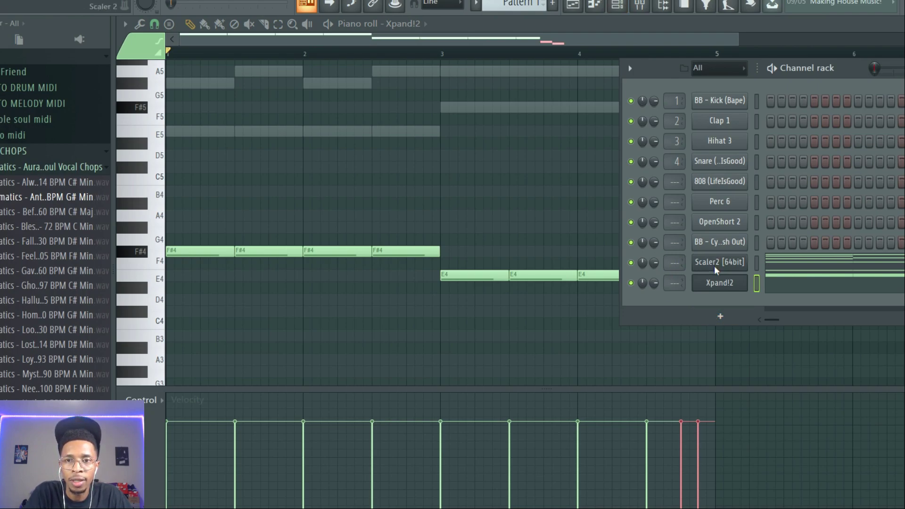
# Replace the channel with a fresh Xpand!2 and set Part A to 018 Bells > Reso Noise Bells.
pyautogui.rightClick(724, 286)
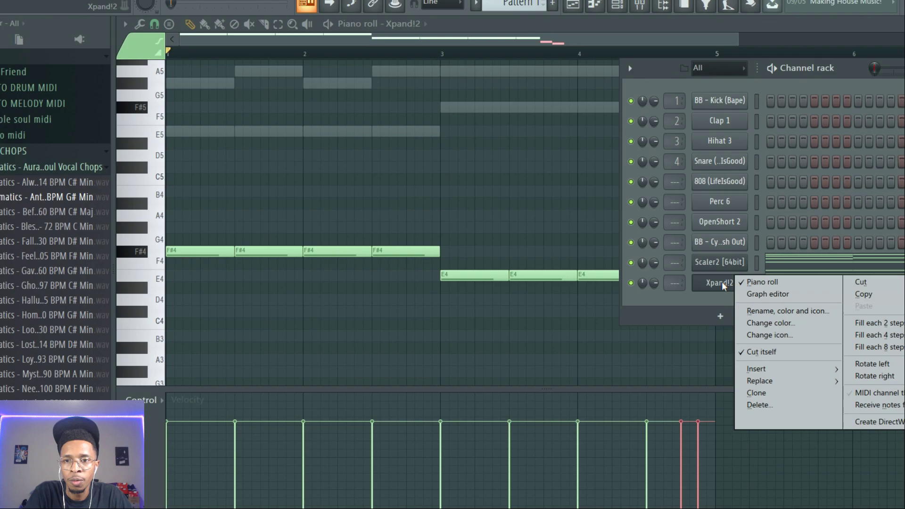
pyautogui.moveTo(764, 387)
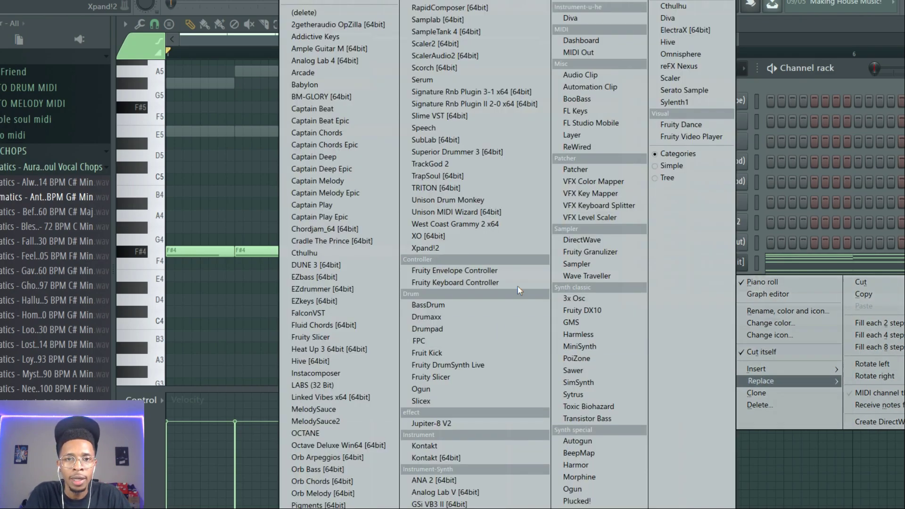
pyautogui.click(527, 250)
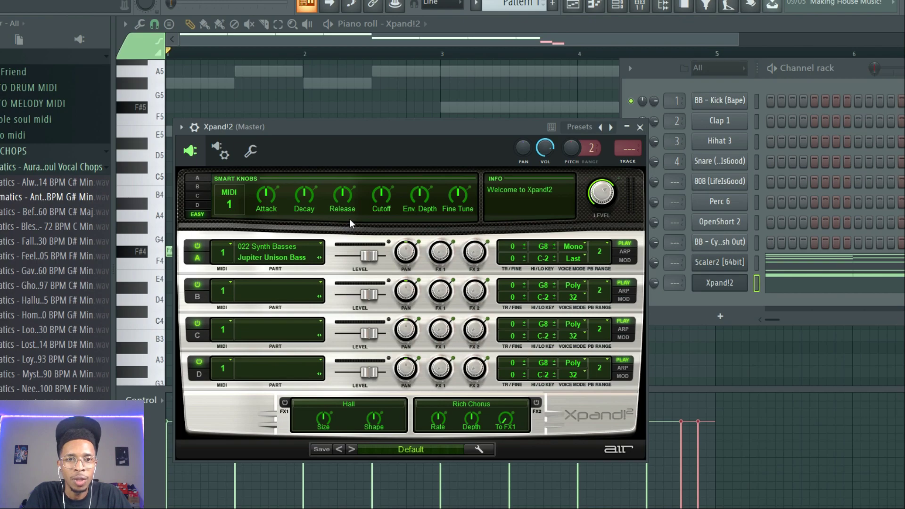
pyautogui.click(263, 257)
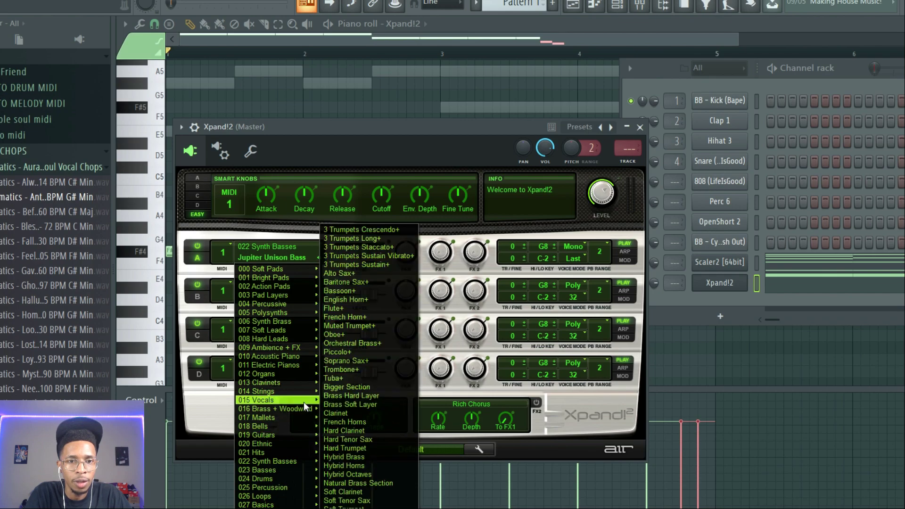
pyautogui.moveTo(305, 428)
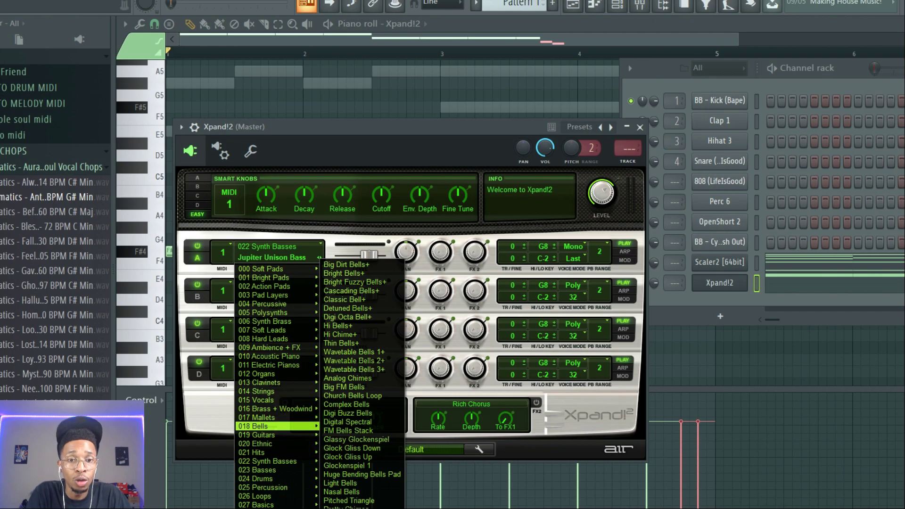
pyautogui.press('Return')
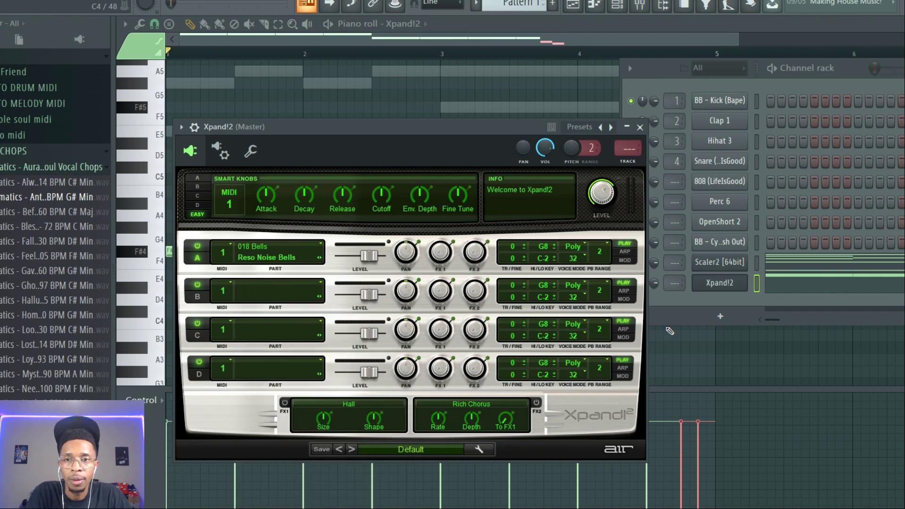
# Clone the Xpand!2 channel to create Xpand!2 #2.
pyautogui.rightClick(736, 257)
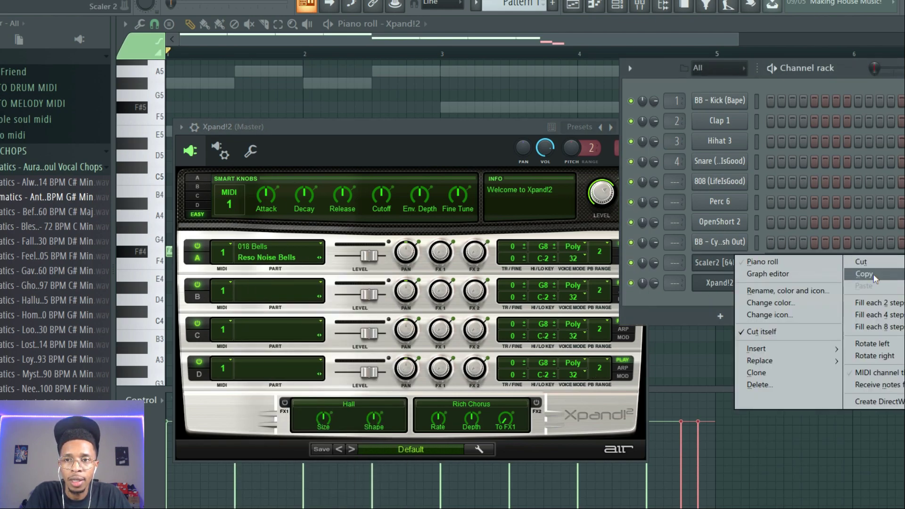
pyautogui.click(747, 287)
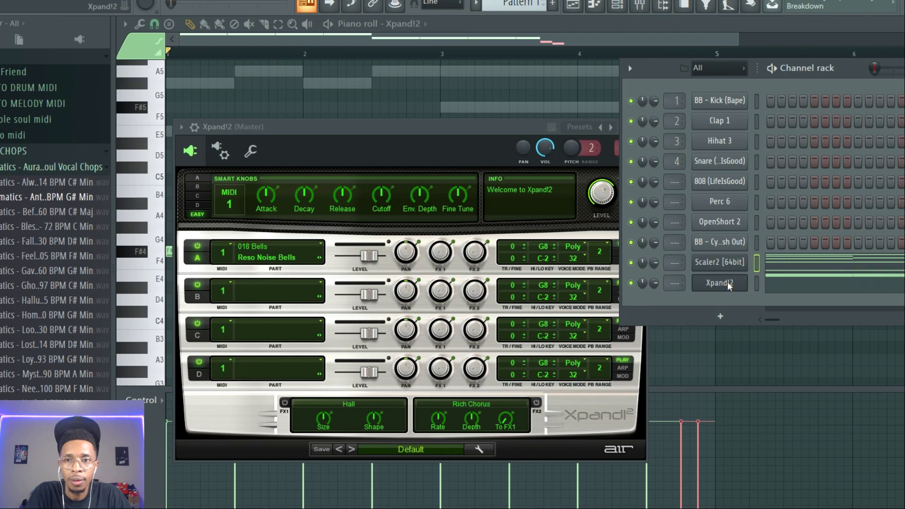
pyautogui.rightClick(729, 285)
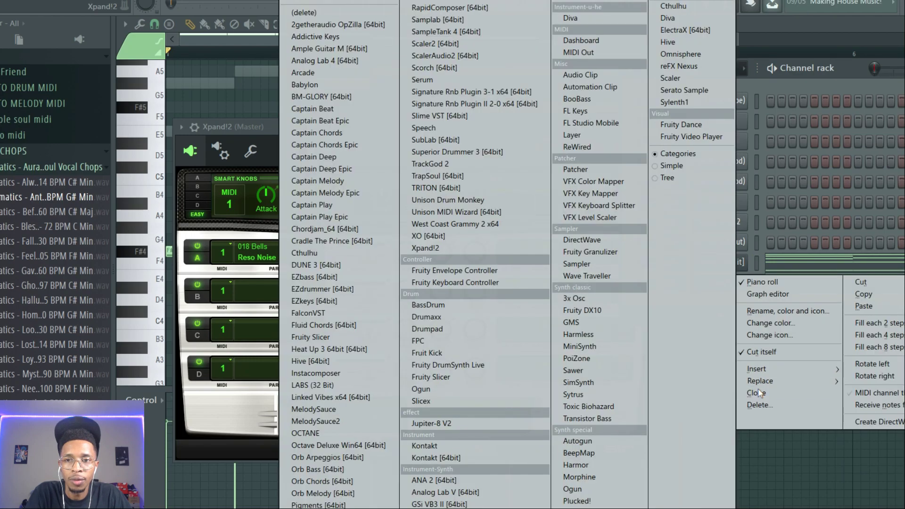
pyautogui.click(757, 393)
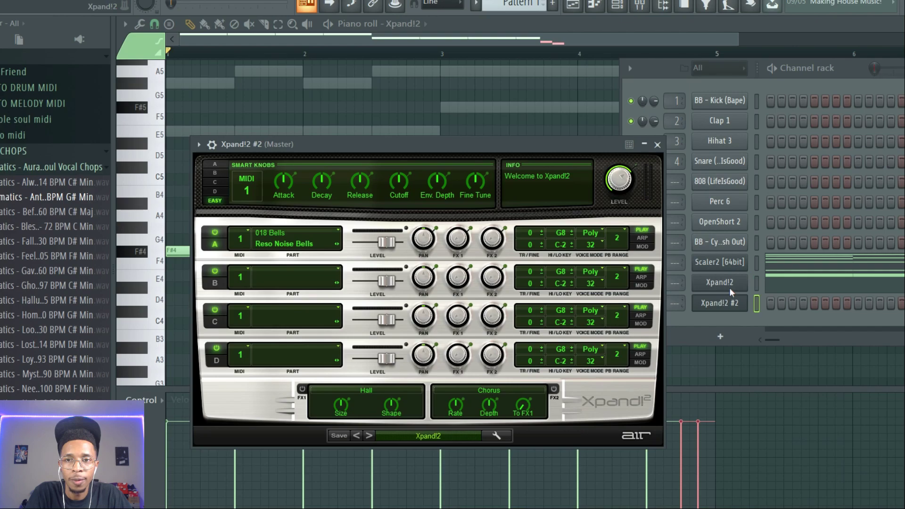
# Set the original Xpand!2's Part A back to Jupiter Unison Bass.
pyautogui.click(729, 288)
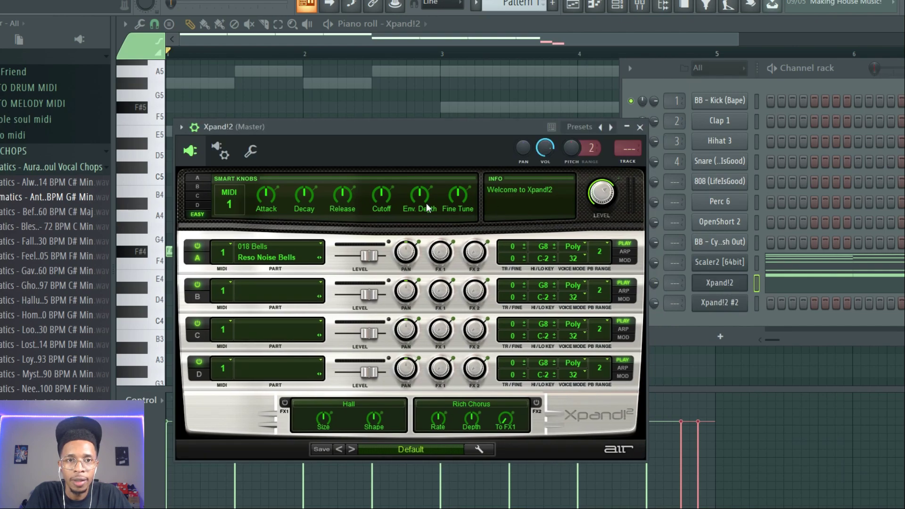
pyautogui.click(262, 258)
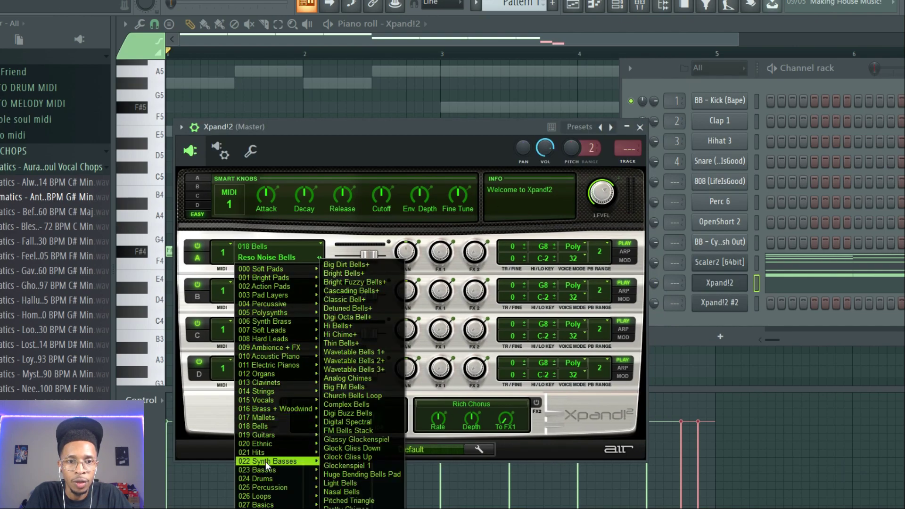
pyautogui.moveTo(266, 469)
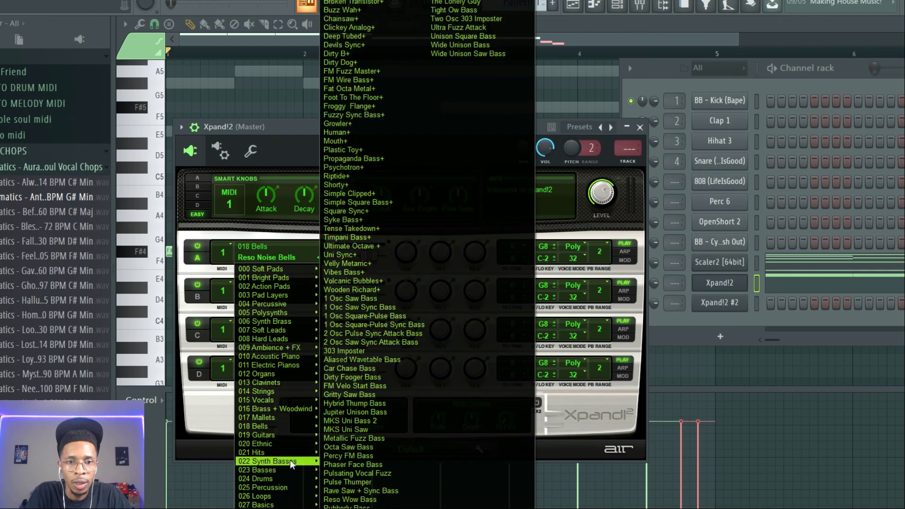
pyautogui.click(341, 413)
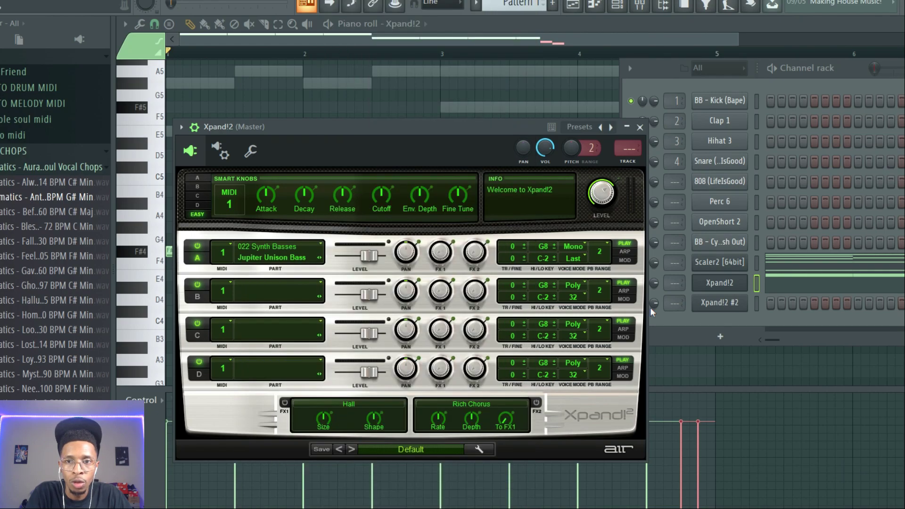
# Copy the Scaler2 chord notes into Xpand!2 #2 and open its plugin window.
pyautogui.rightClick(730, 275)
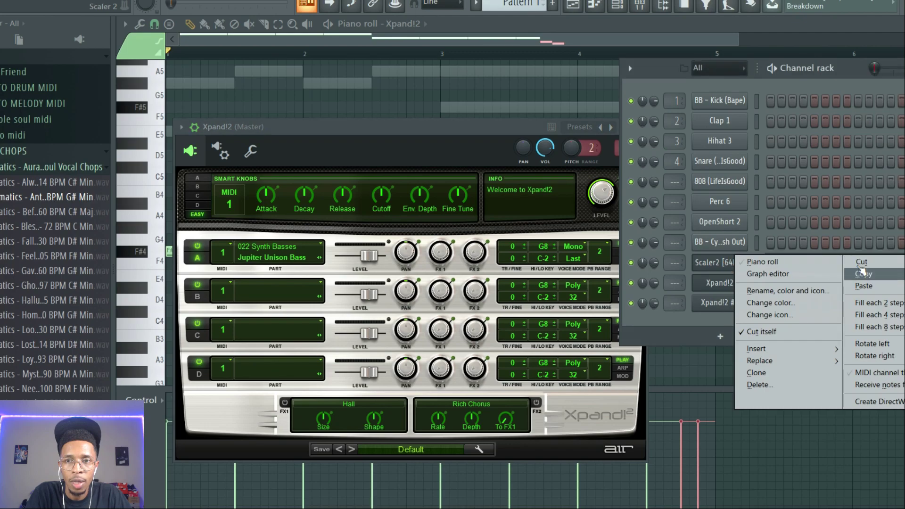
pyautogui.press('Escape')
pyautogui.rightClick(719, 310)
pyautogui.press('Escape')
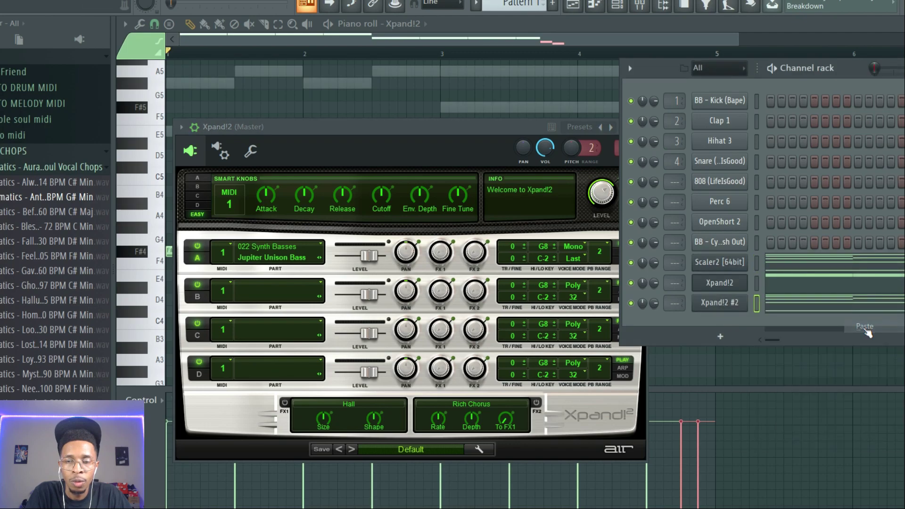
pyautogui.click(749, 305)
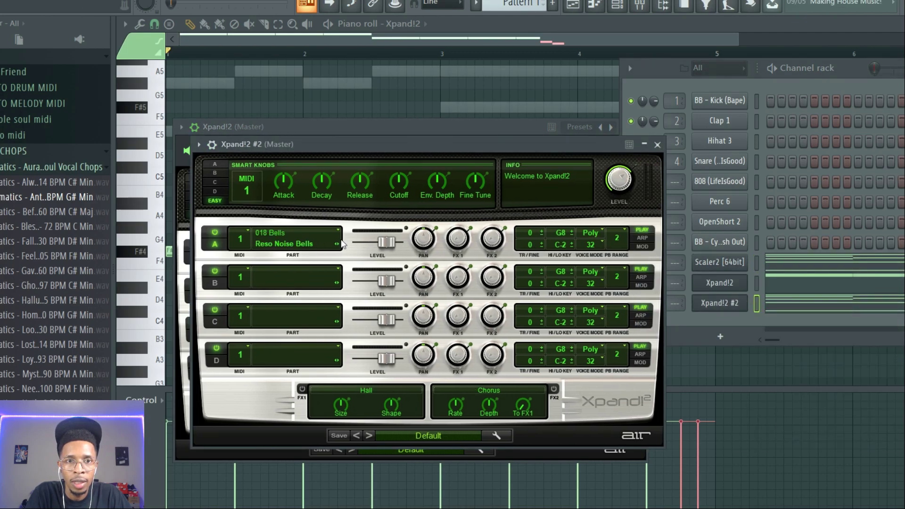
# Load 018 Bells > FM Bells Stack into Part A of Xpand!2 #2 and audition it.
pyautogui.click(280, 247)
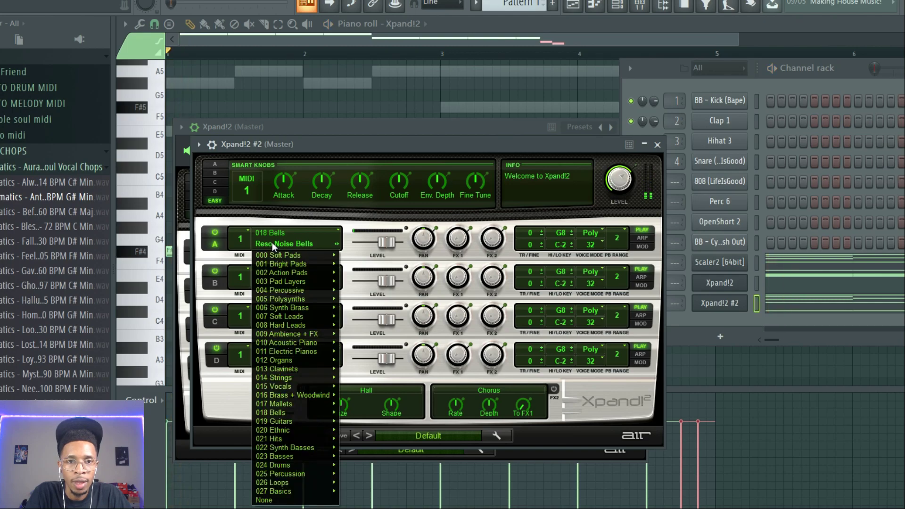
pyautogui.moveTo(292, 379)
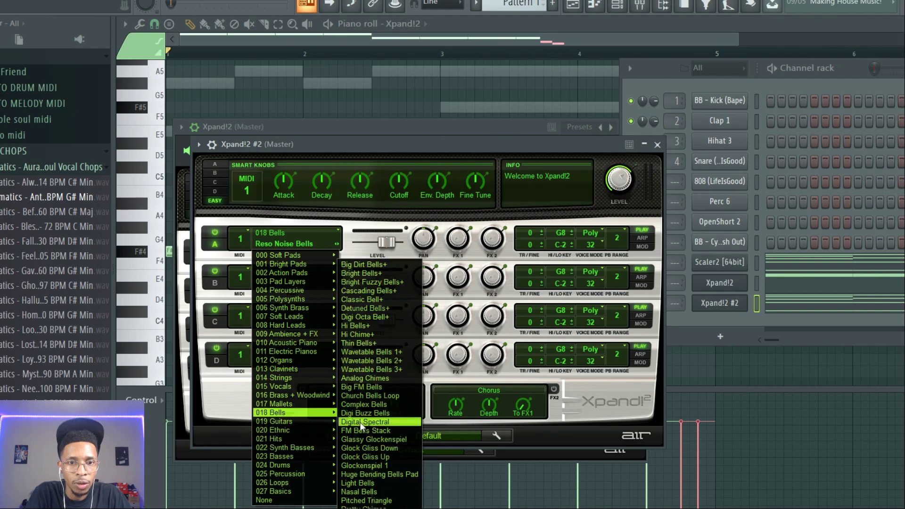
pyautogui.click(362, 431)
pyautogui.press('space')
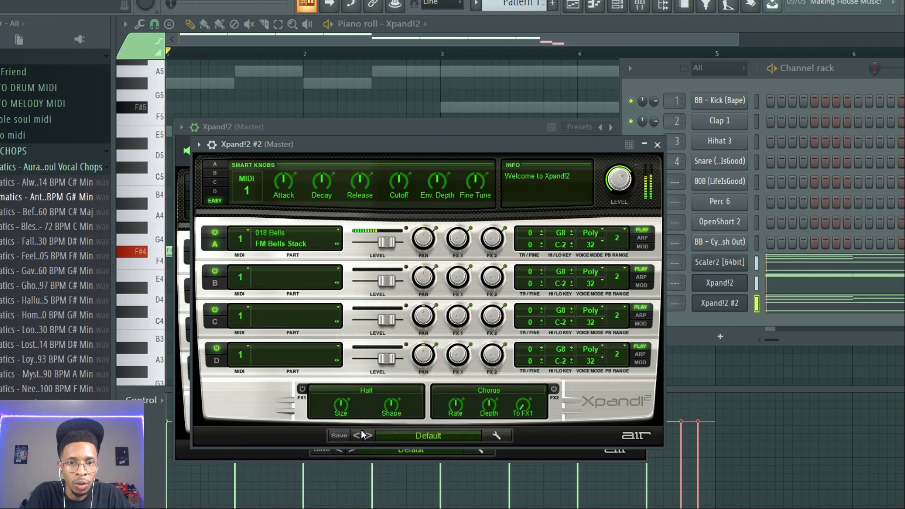
pyautogui.click(669, 326)
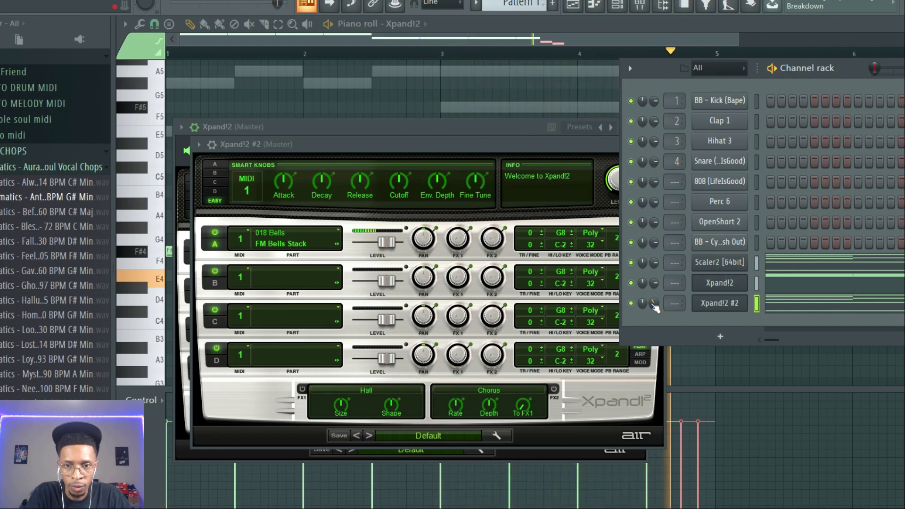
pyautogui.press('space')
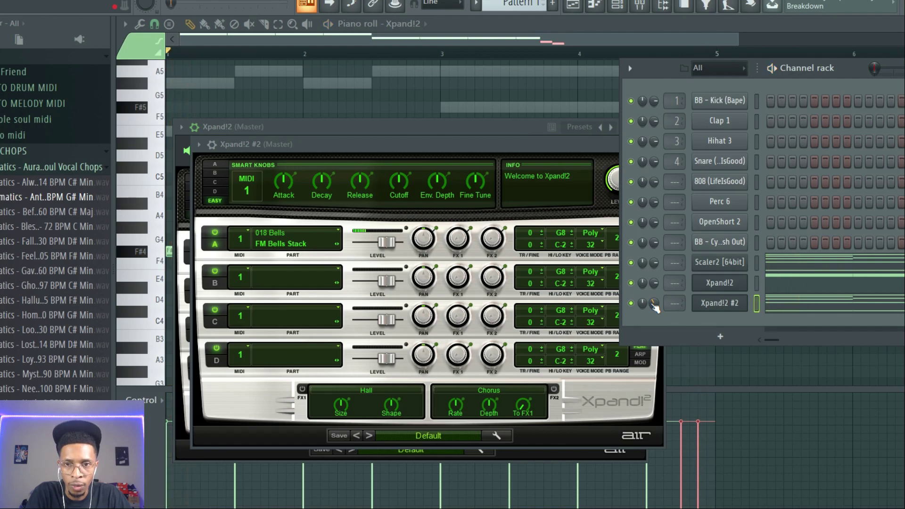
# Dismiss the add-plugin list without adding anything and return to the Channel rack.
pyautogui.click(720, 337)
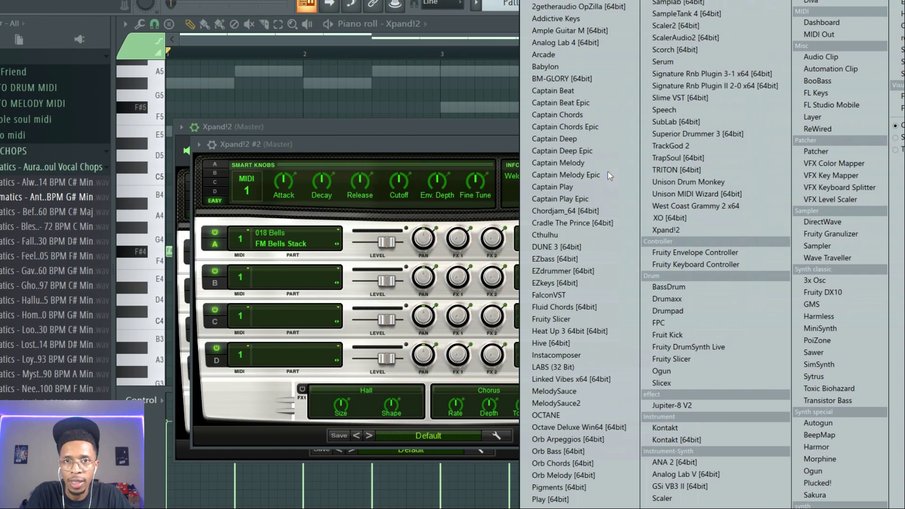
pyautogui.click(660, 193)
pyautogui.press('F6')
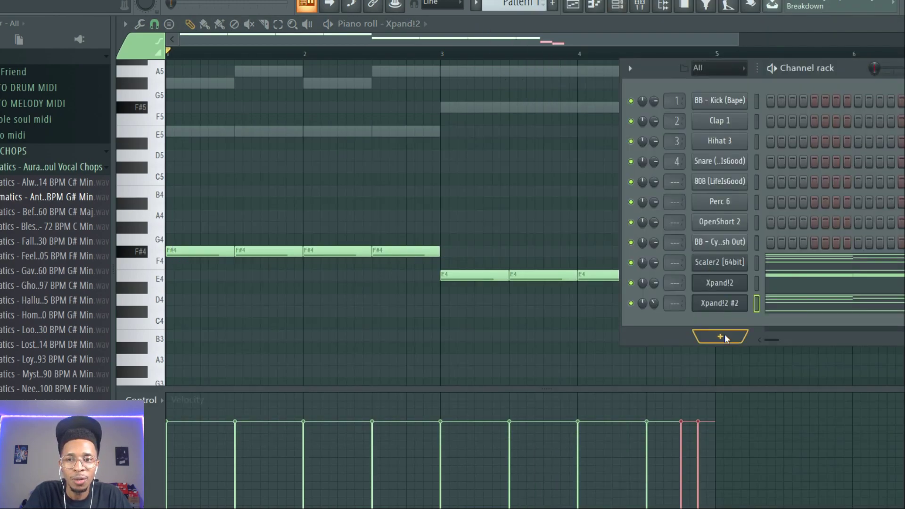
# Clone Xpand!2 #2 into Xpand!2 #3 and drop a Musia melody onto it.
pyautogui.rightClick(723, 298)
pyautogui.moveTo(748, 402)
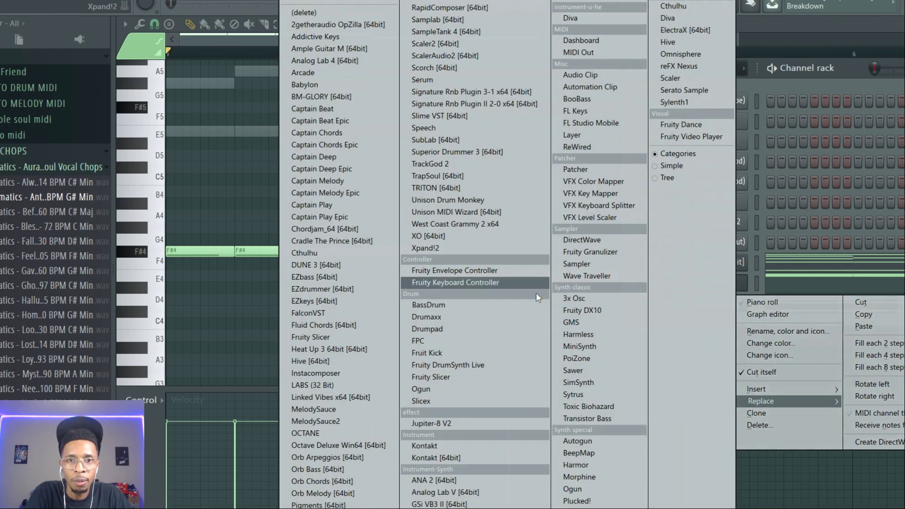
pyautogui.click(790, 416)
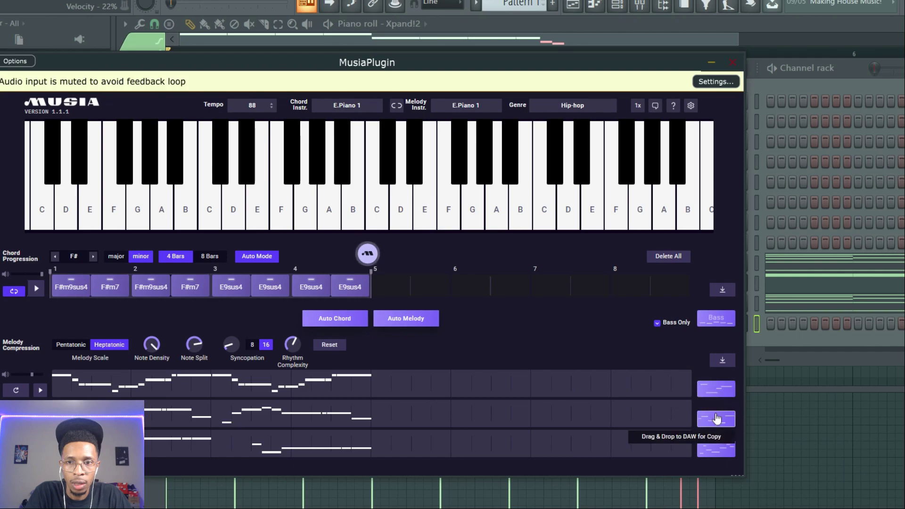
pyautogui.moveTo(716, 393); pyautogui.dragTo(772, 330)
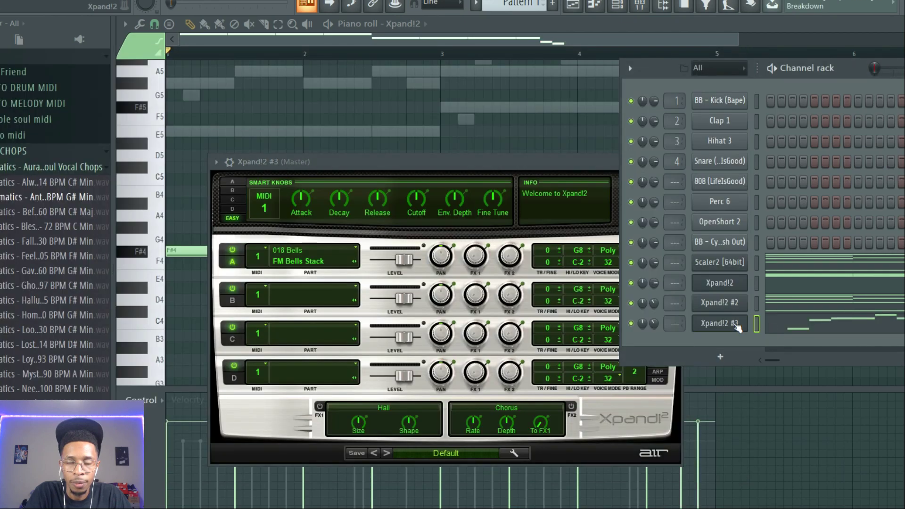
# Load the 007 Soft Leads > Vintage Synth Lead+ preset into Xpand!2 #3's part A, then return to Musia.
pyautogui.click(738, 325)
pyautogui.click(738, 326)
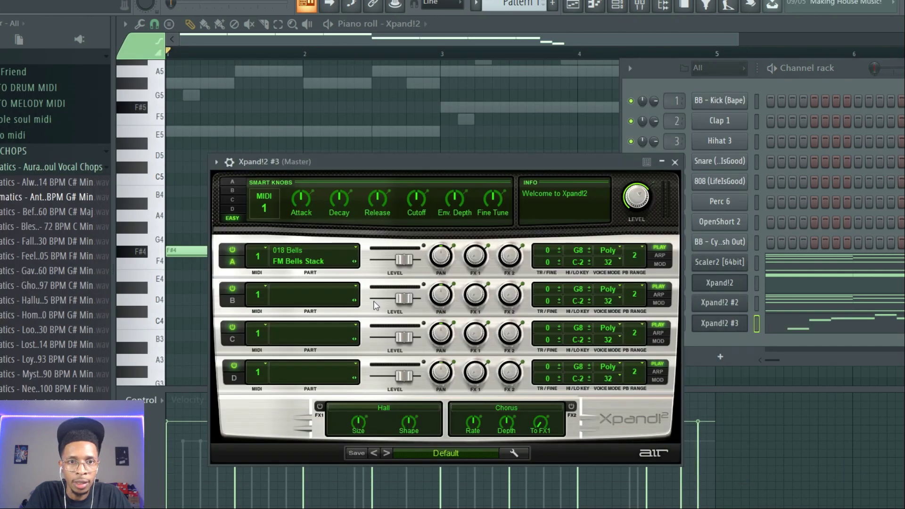
pyautogui.click(294, 255)
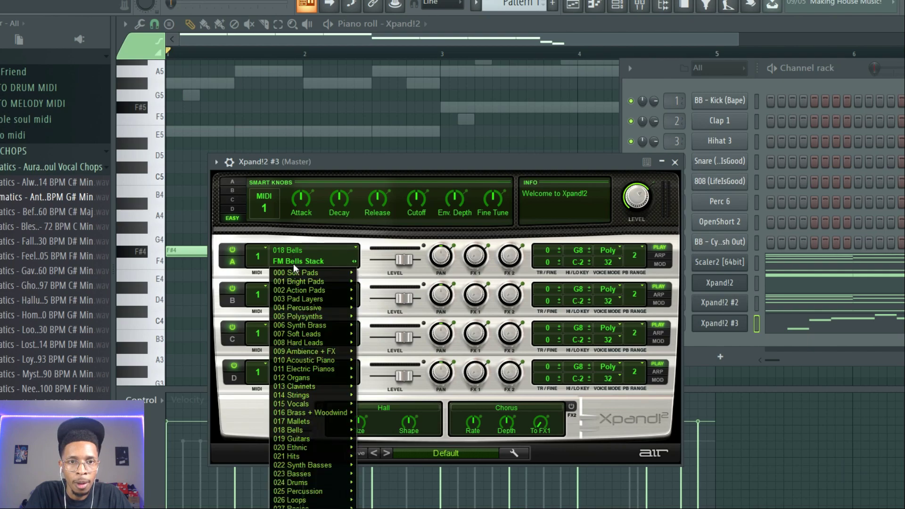
pyautogui.moveTo(300, 359)
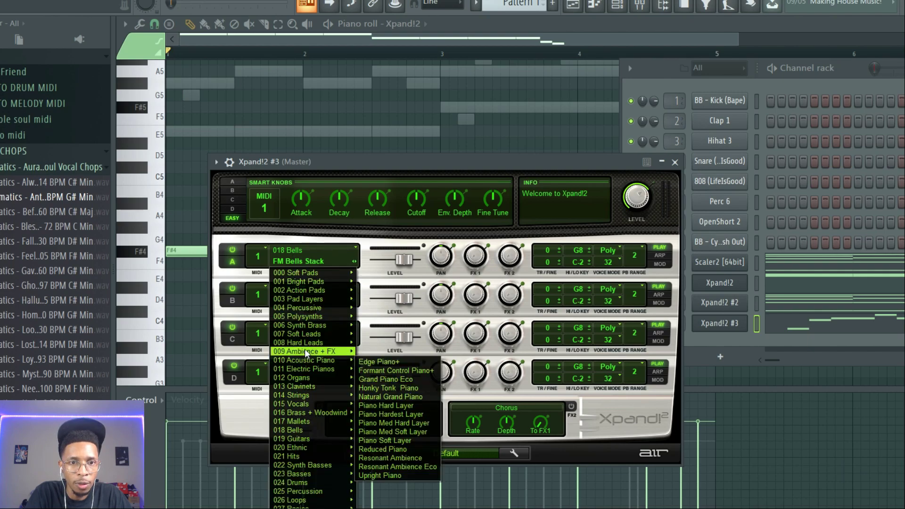
pyautogui.moveTo(306, 335)
pyautogui.click(407, 342)
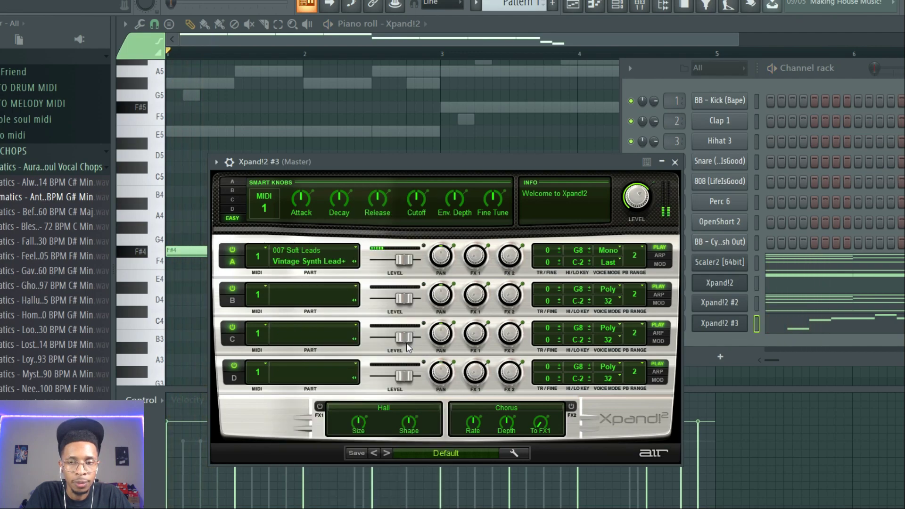
pyautogui.click(728, 325)
pyautogui.click(728, 325)
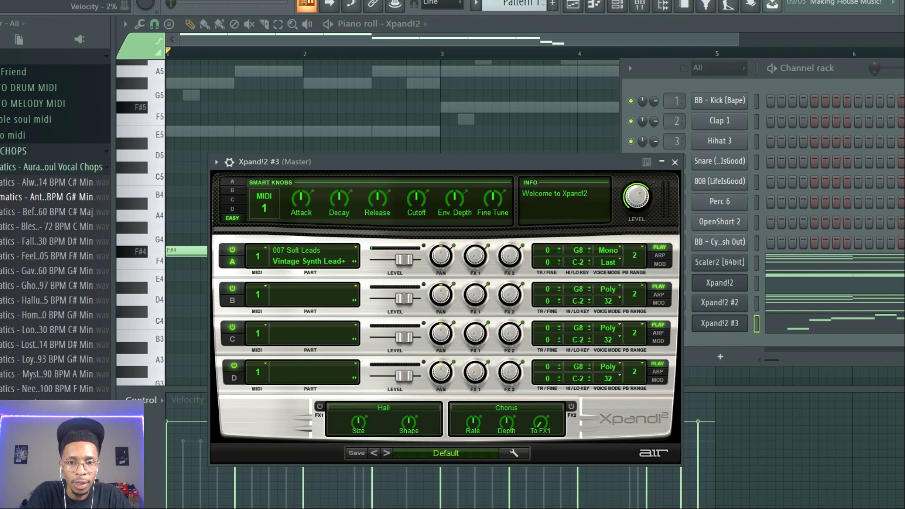
pyautogui.hotkey('alt', 'Tab')
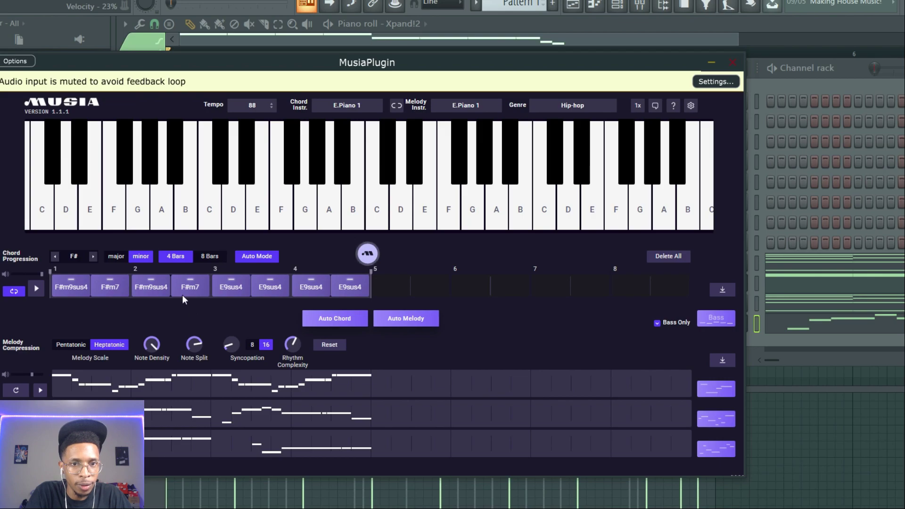
# Generate a fresh Musia melody, drop it onto Xpand!2 #3, and play it back.
pyautogui.click(411, 324)
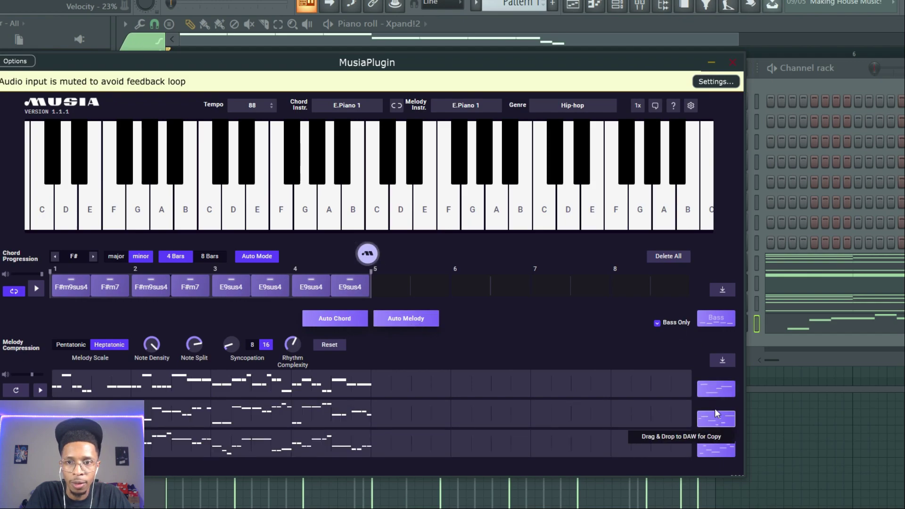
pyautogui.moveTo(716, 414); pyautogui.dragTo(801, 322)
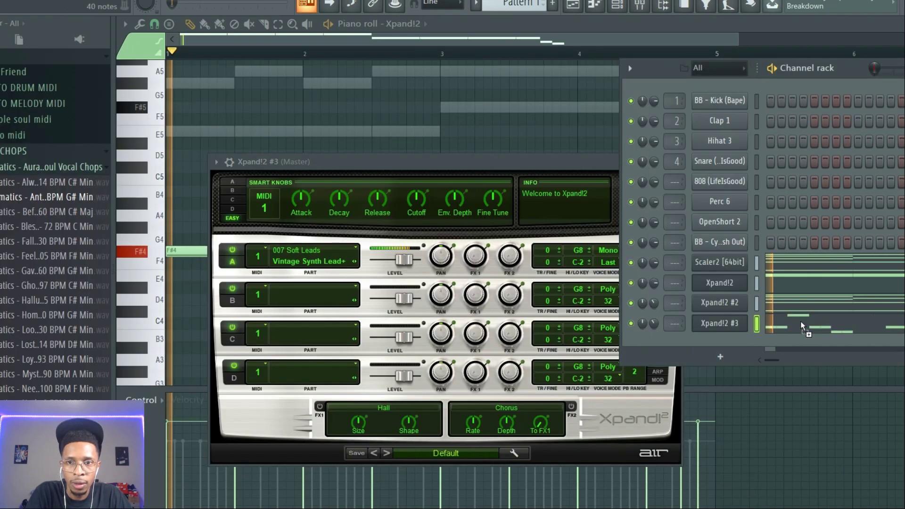
pyautogui.press('space')
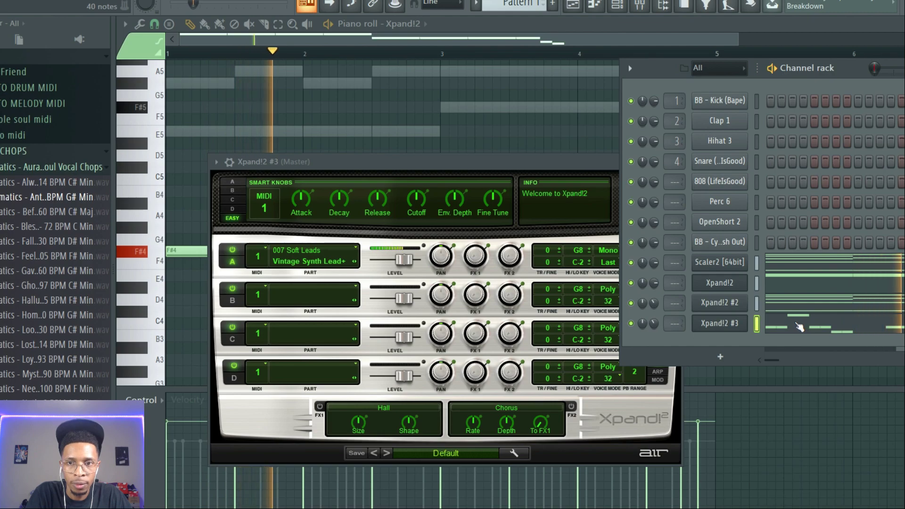
# View Xpand!2 #3's melody in the piano roll, then stop playback and return to the channel rack.
pyautogui.click(800, 322)
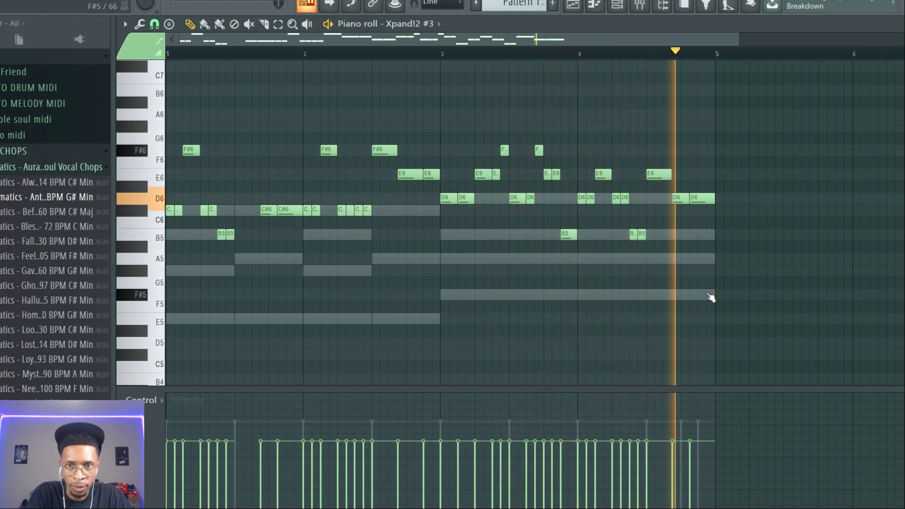
pyautogui.press('space')
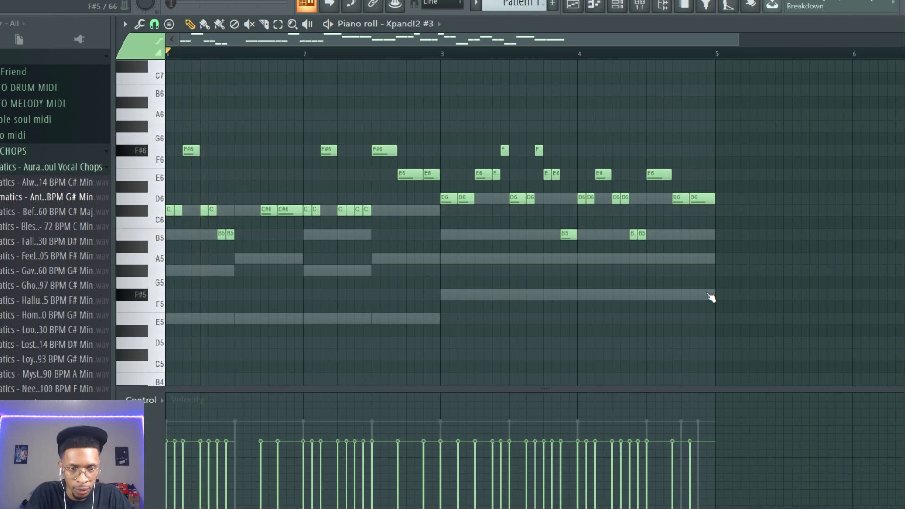
pyautogui.press('F6')
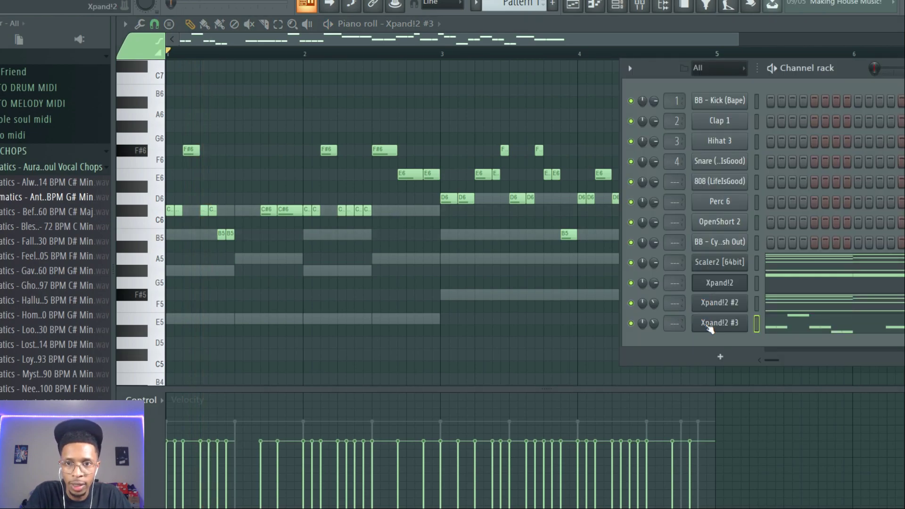
# Switch Xpand!2 #3's part A to the 020 Ethnic Shehnai+ preset and audition it.
pyautogui.click(708, 325)
pyautogui.click(323, 264)
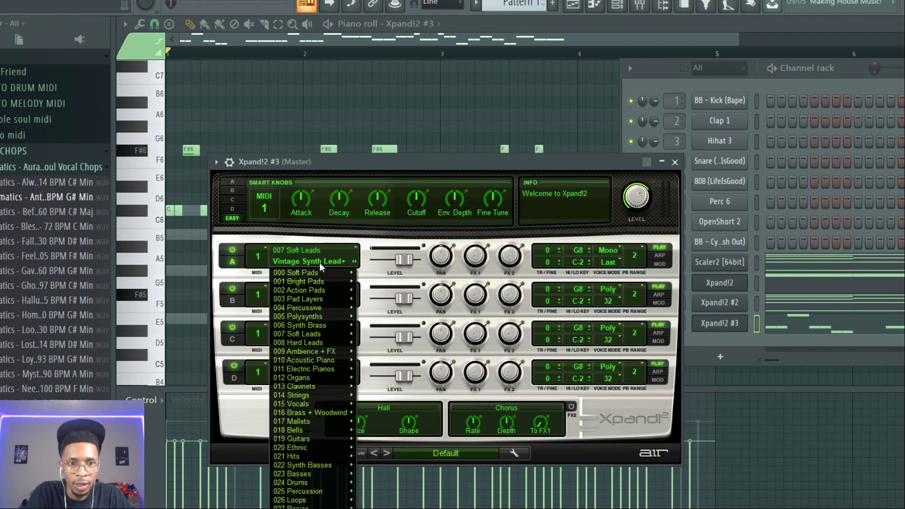
pyautogui.moveTo(332, 452)
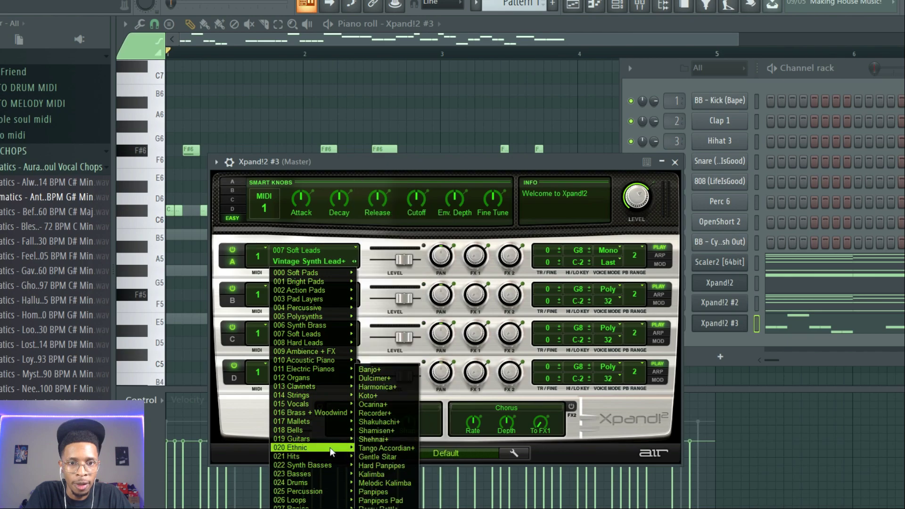
pyautogui.click(374, 438)
pyautogui.press('space')
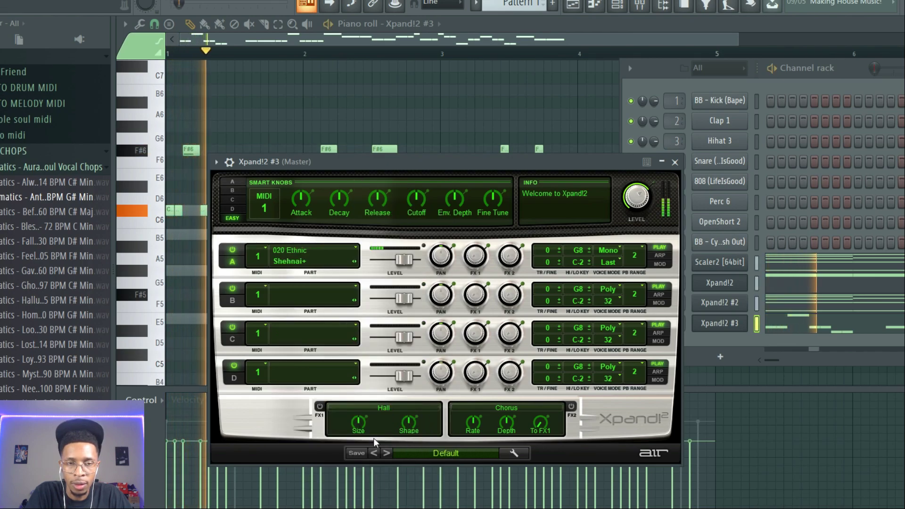
# Stop playback and switch to the Playlist with F5.
pyautogui.click(699, 342)
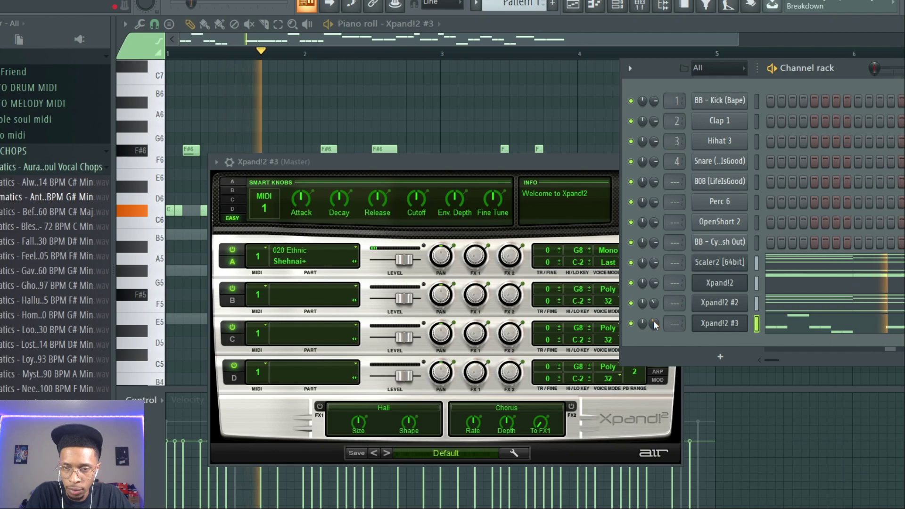
pyautogui.press('space')
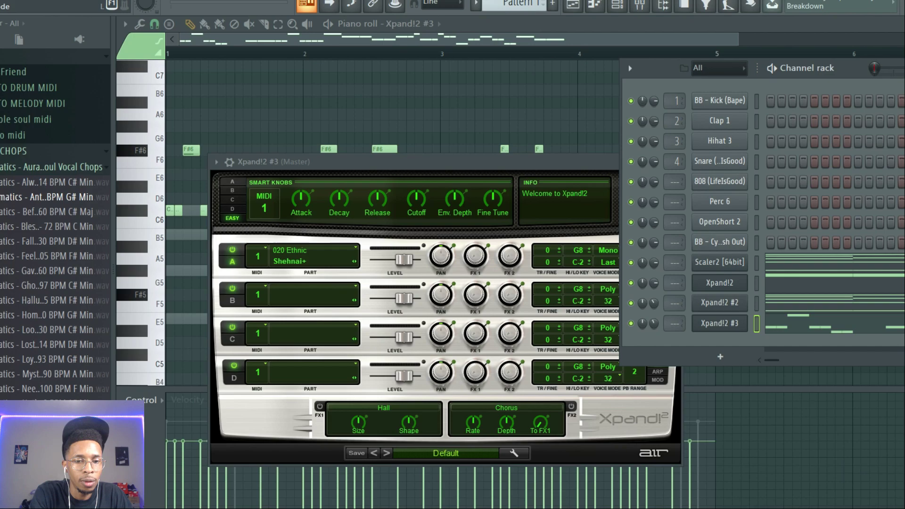
pyautogui.press('F5')
# Place Pattern 1 on Track 1 at bar 1, open the WAV drum loops folder, and accept time stretching.
pyautogui.moveTo(152, 77); pyautogui.dragTo(303, 70)
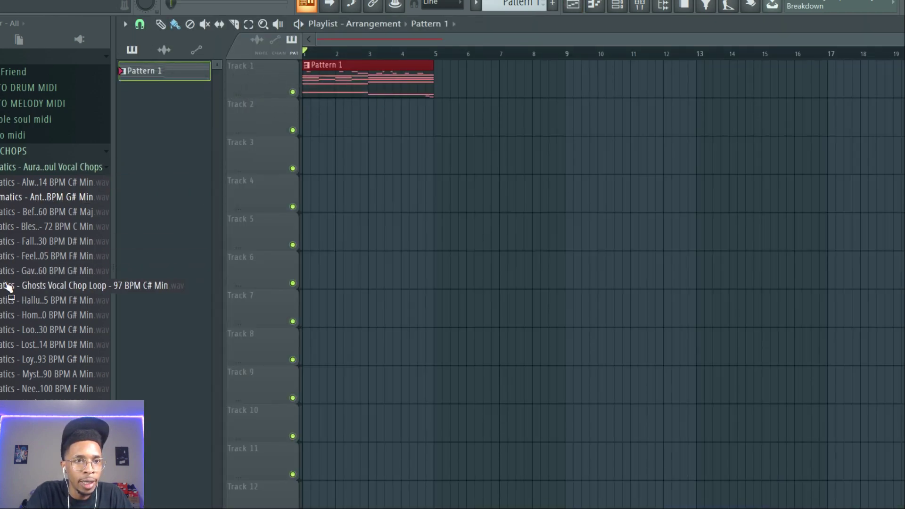
pyautogui.scroll(4, 8, 287)
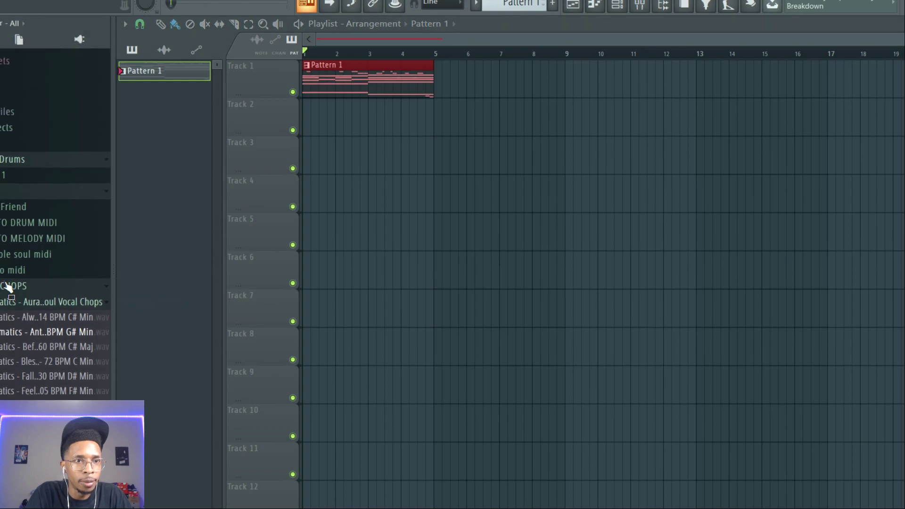
pyautogui.scroll(-10, 8, 286)
pyautogui.scroll(10, 8, 287)
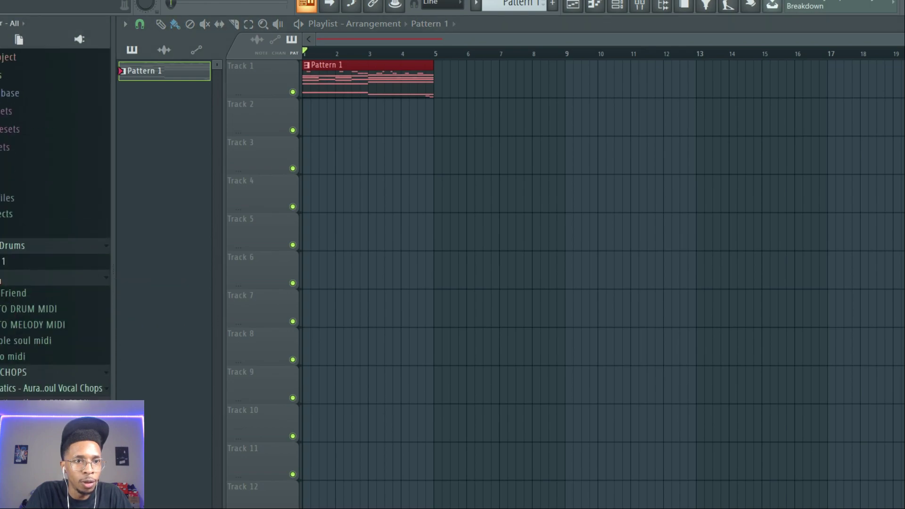
pyautogui.scroll(-15, 8, 287)
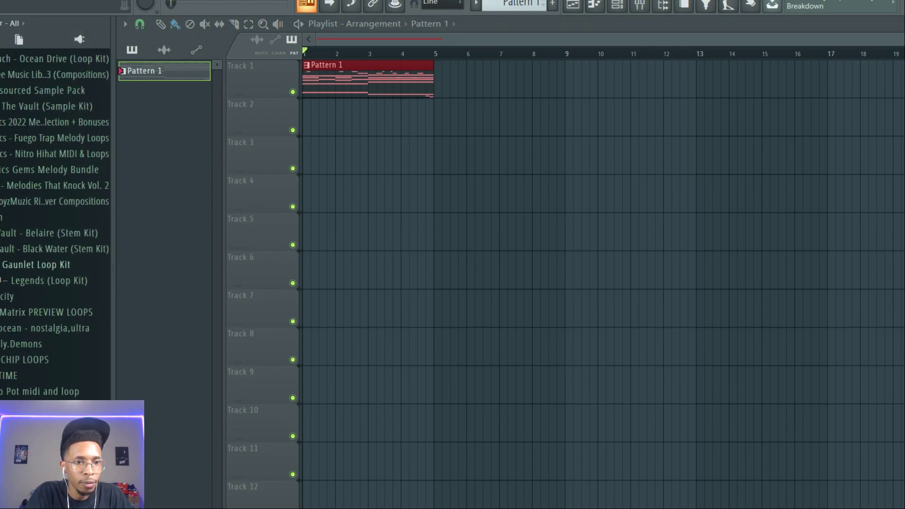
pyautogui.scroll(-12, 1, 279)
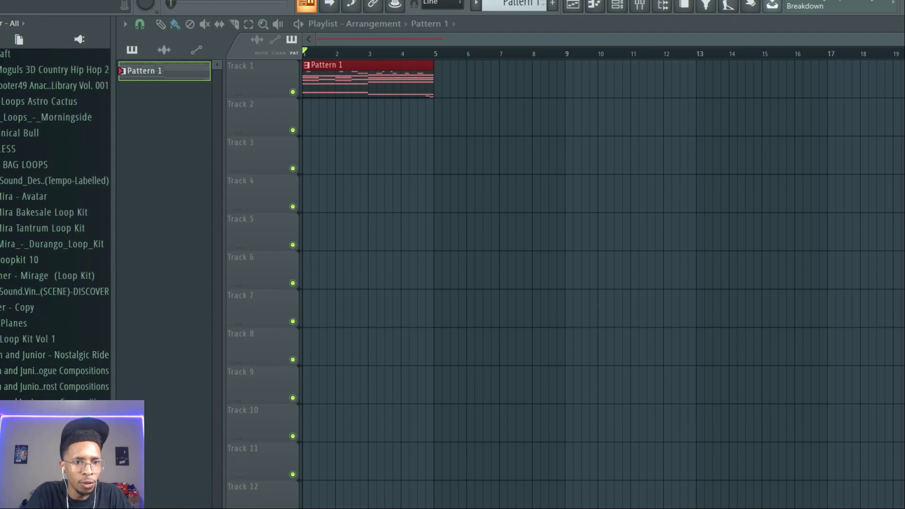
pyautogui.click(57, 451)
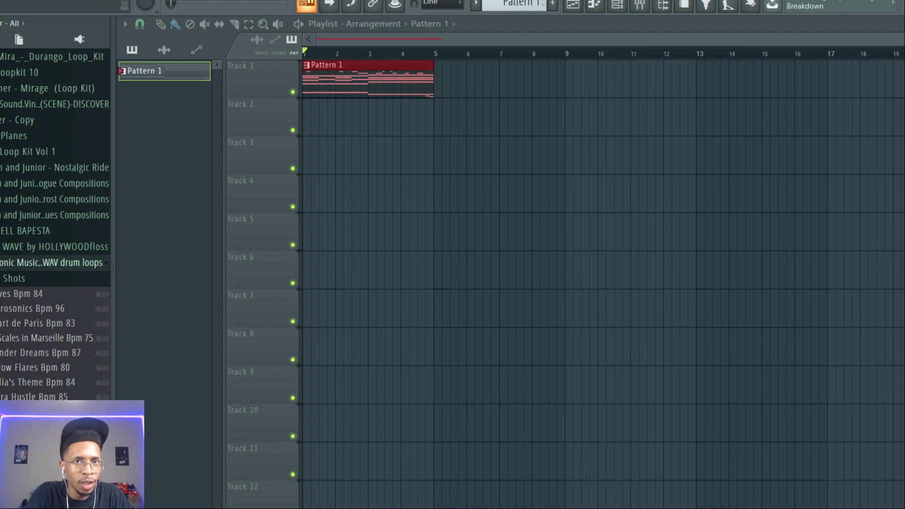
pyautogui.click(466, 284)
# Put the 1.Fleuves Bpm 84 loop on Track 2, duplicate Pattern 1 to bar 5, and play the arrangement.
pyautogui.moveTo(23, 299); pyautogui.dragTo(305, 116)
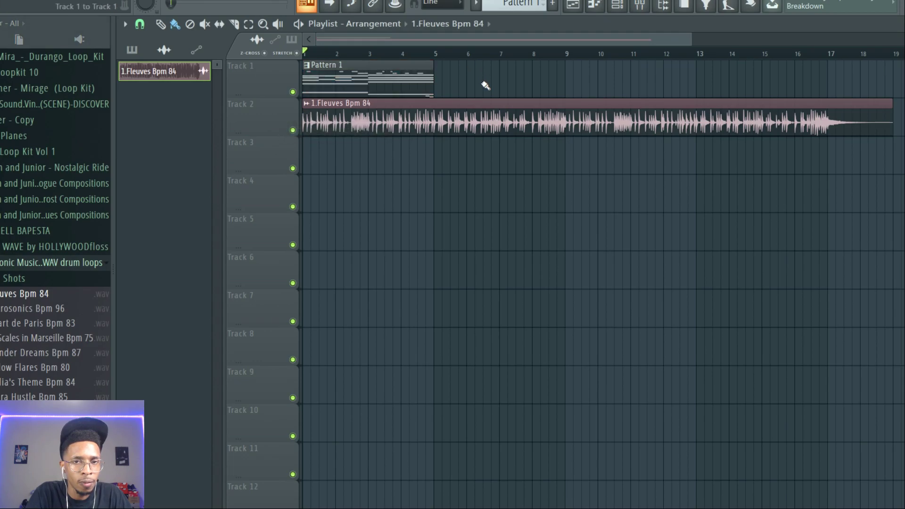
pyautogui.hotkey('ctrl', 'b')
pyautogui.press('space')
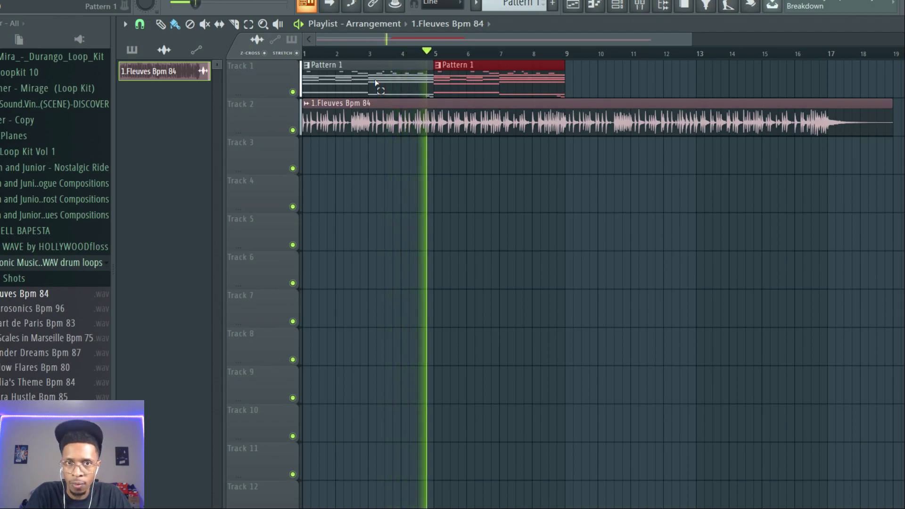
pyautogui.press('space')
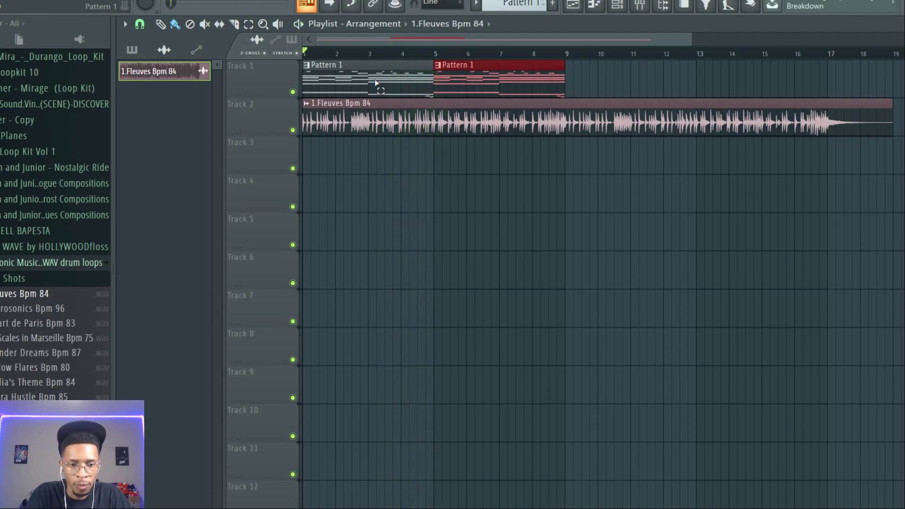
pyautogui.press('F6')
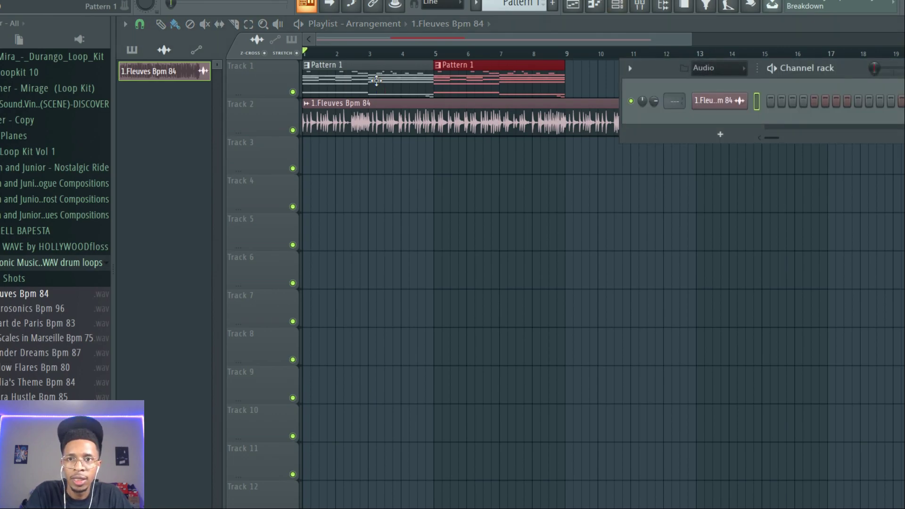
# Delete the drum loop clip and both Pattern 1 clips from the playlist.
pyautogui.moveTo(651, 83); pyautogui.dragTo(541, 217)
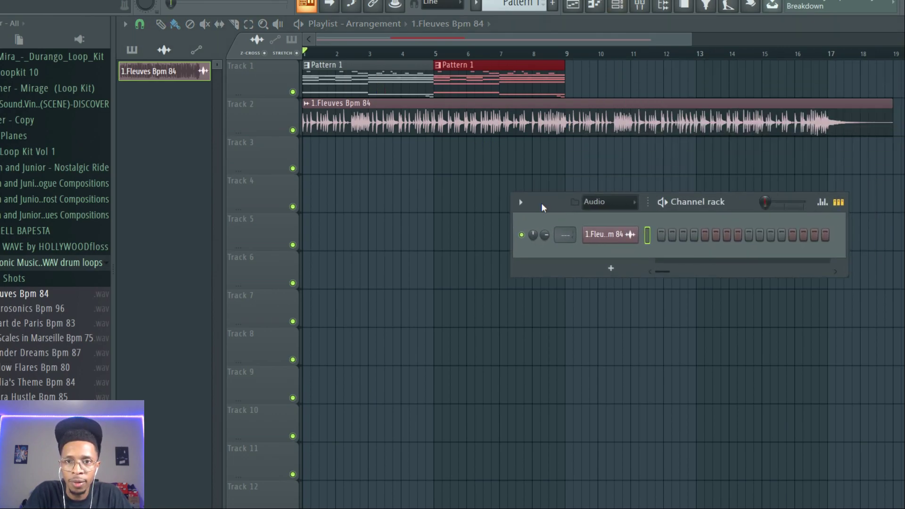
pyautogui.rightClick(511, 120)
pyautogui.rightClick(495, 91)
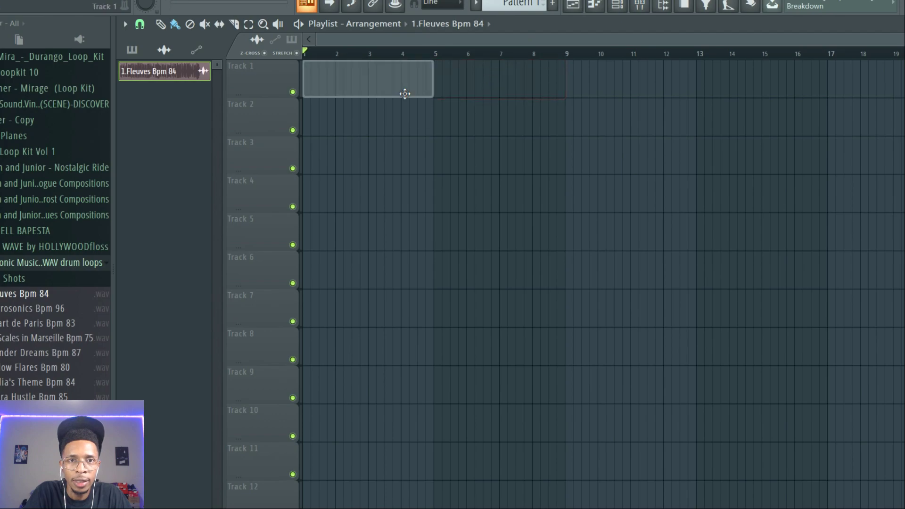
pyautogui.rightClick(404, 93)
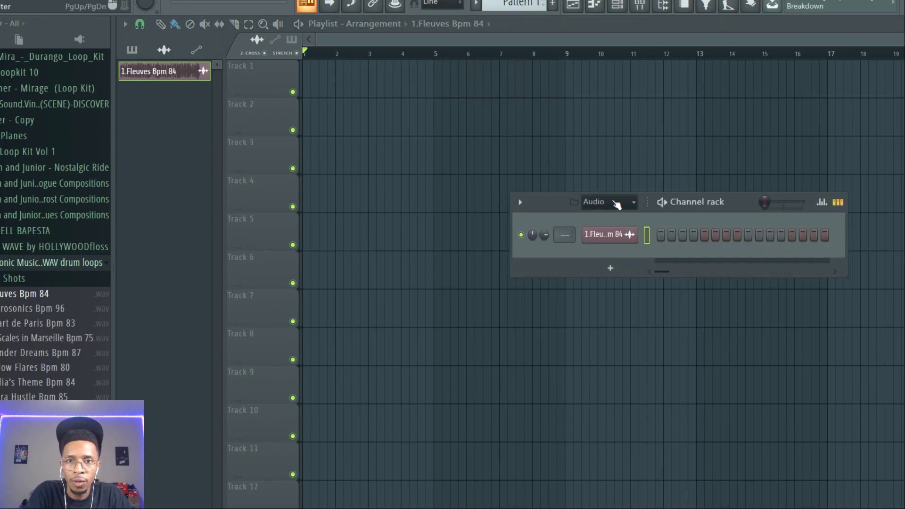
# Show all channels and clear the notes from Scaler2, Xpand!2, Xpand!2 #2 and Xpand!2 #3.
pyautogui.click(616, 204)
pyautogui.click(610, 215)
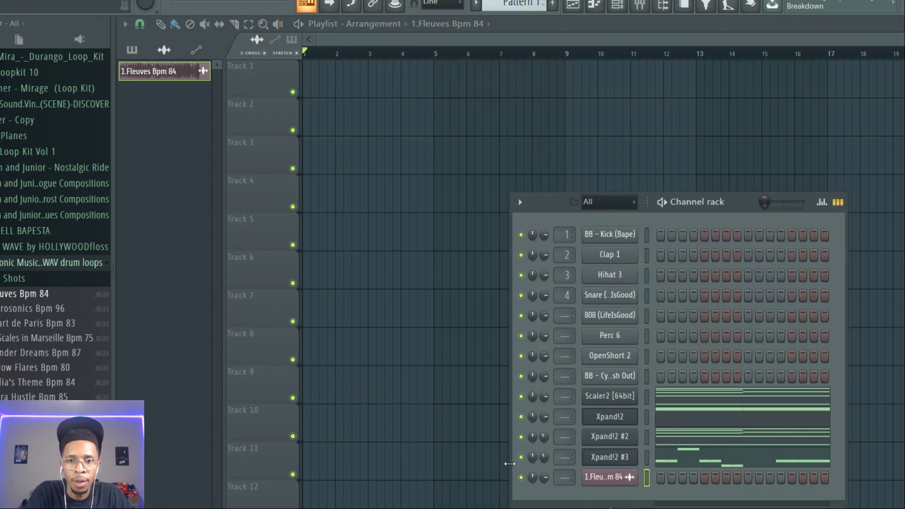
pyautogui.rightClick(617, 401)
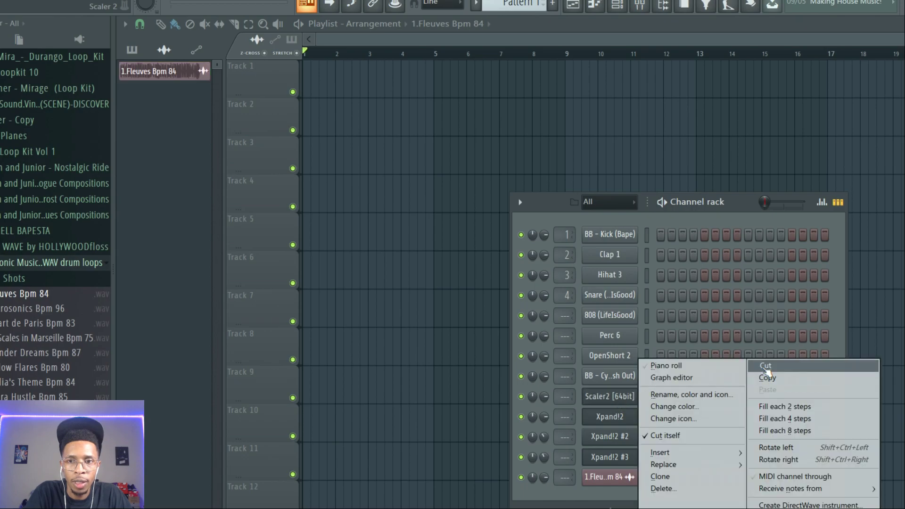
pyautogui.click(767, 378)
pyautogui.rightClick(622, 418)
pyautogui.click(767, 390)
pyautogui.rightClick(614, 437)
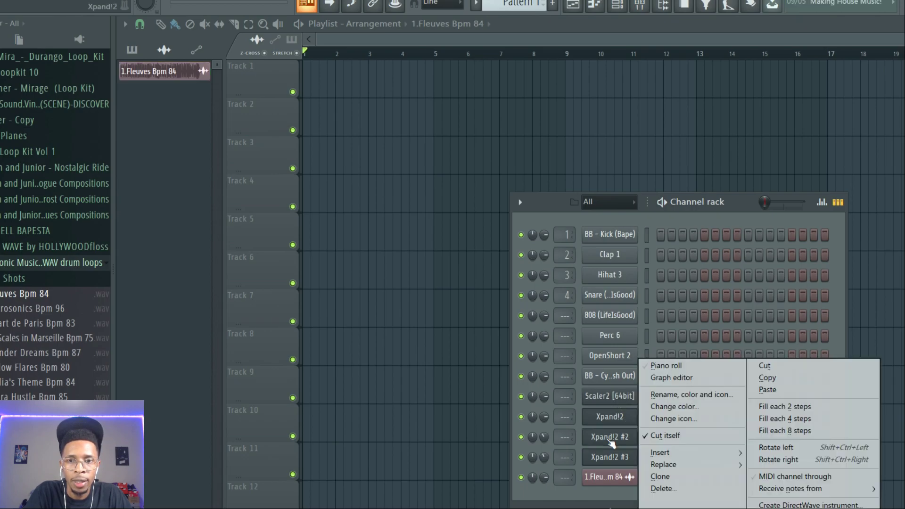
pyautogui.click(636, 442)
pyautogui.rightClick(619, 465)
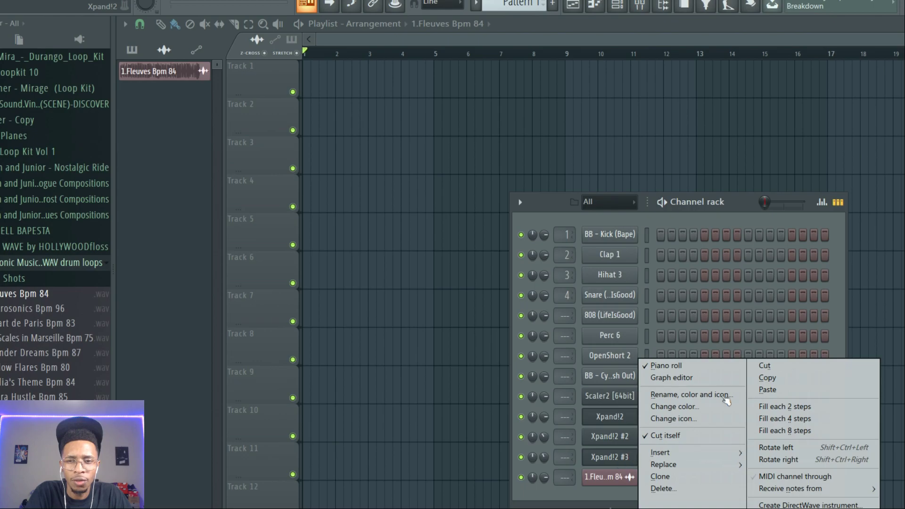
pyautogui.click(764, 366)
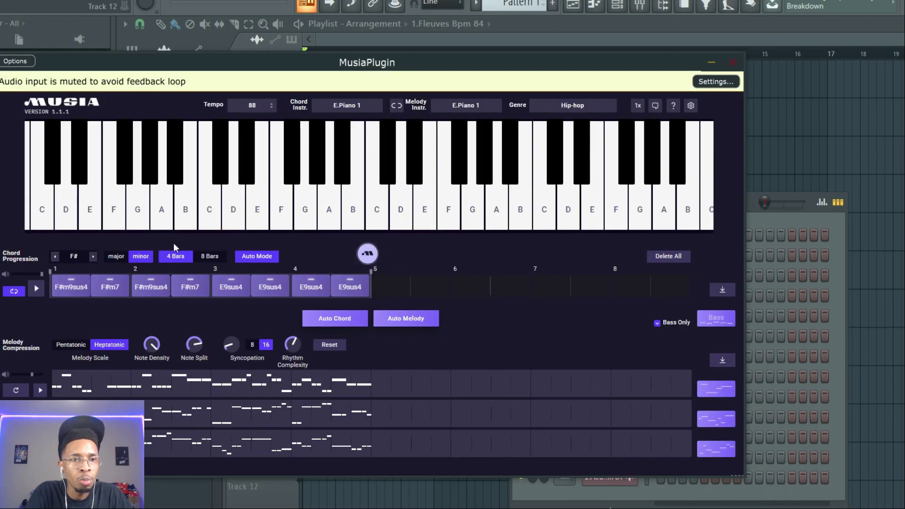
# Shift Musia's key up to B and regenerate the chords into Bm7, Gmaj9, D, A6.
pyautogui.click(93, 257)
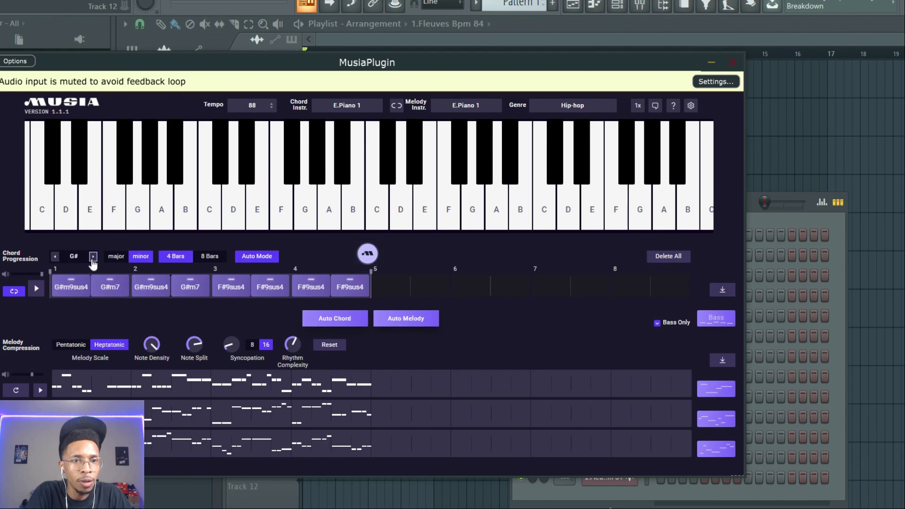
pyautogui.click(93, 256)
pyautogui.click(93, 257)
pyautogui.click(93, 256)
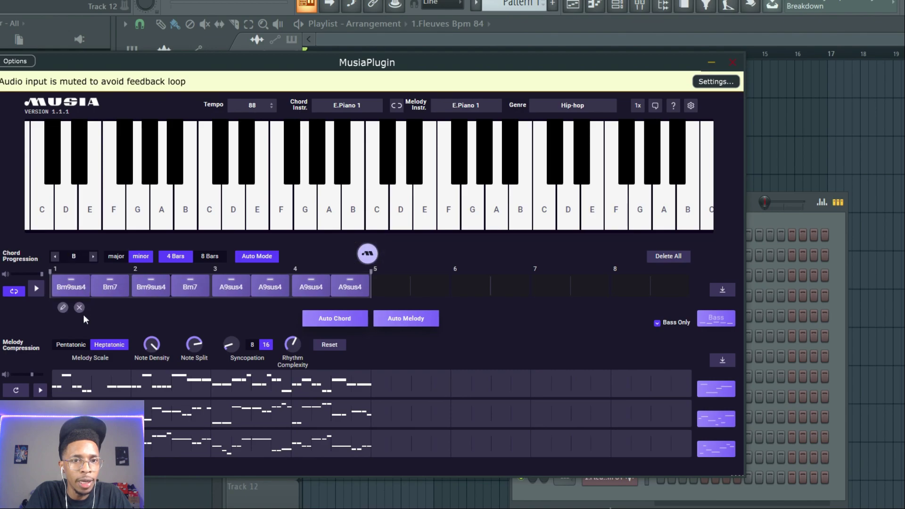
pyautogui.click(331, 325)
pyautogui.click(332, 325)
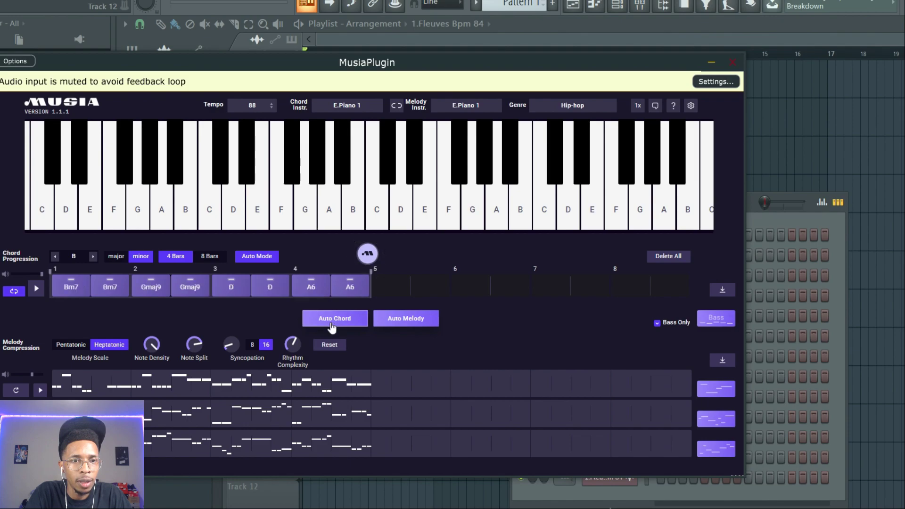
# Drag the B minor chord progression onto the Xpand!2 channel.
pyautogui.moveTo(222, 288)
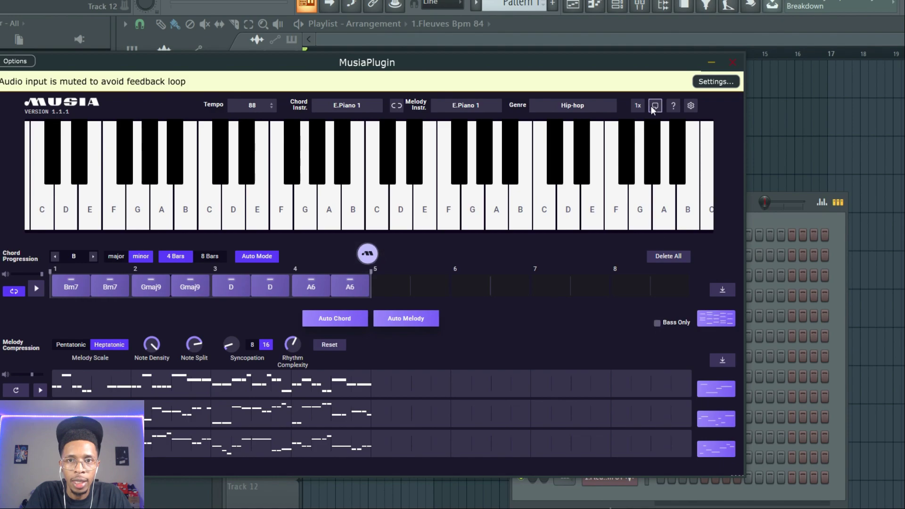
pyautogui.moveTo(634, 66); pyautogui.dragTo(385, 42)
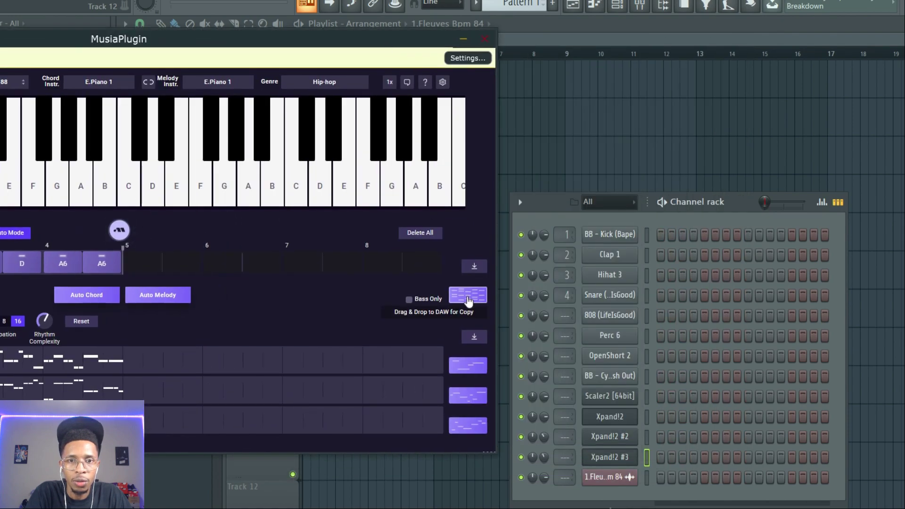
pyautogui.moveTo(469, 300); pyautogui.dragTo(619, 414)
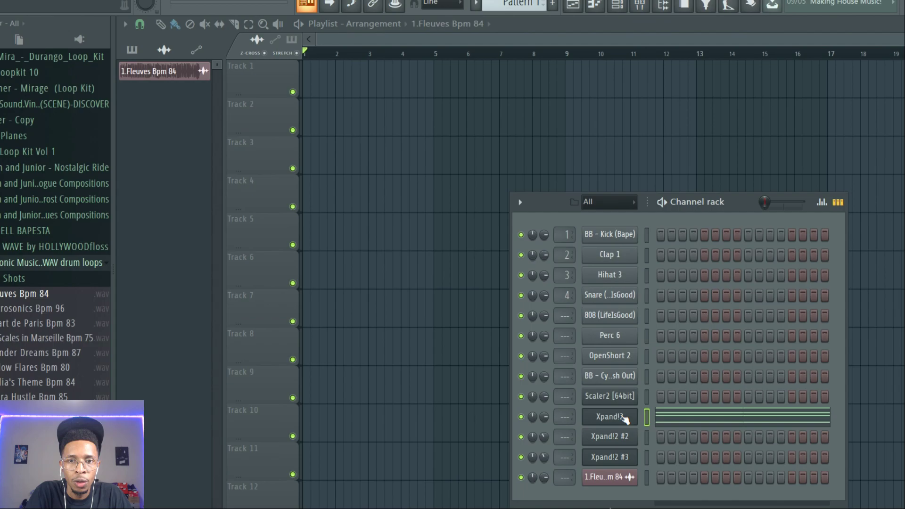
# Load 019 Guitars > Med Steel String into Xpand!2's Part A, accept time stretching, and view its chord notes.
pyautogui.click(619, 414)
pyautogui.click(277, 257)
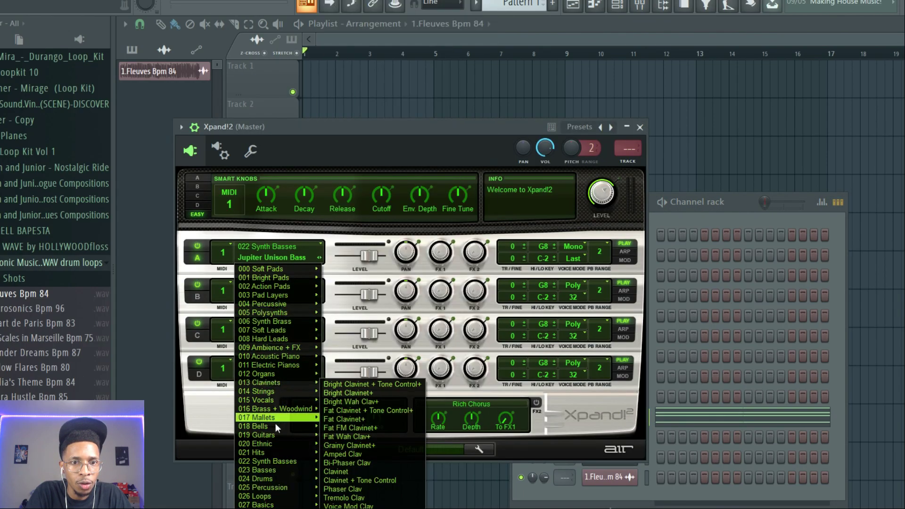
pyautogui.moveTo(274, 437)
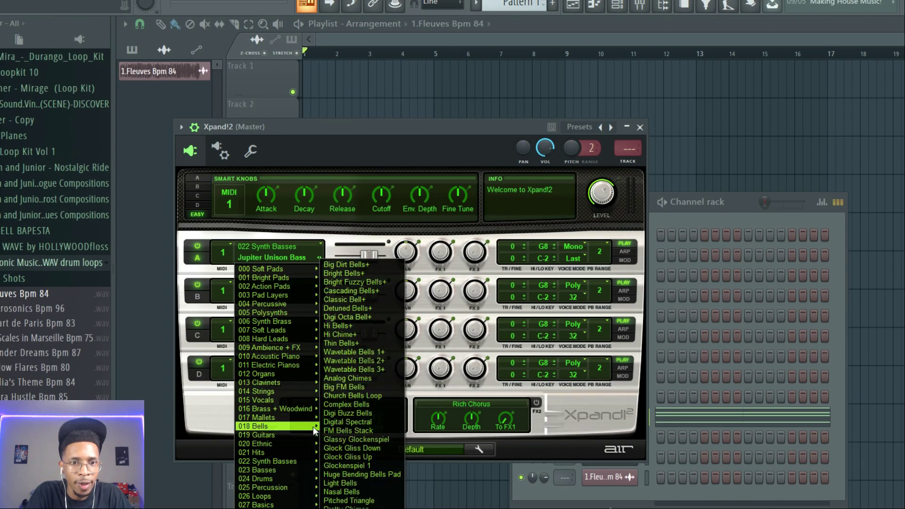
pyautogui.moveTo(313, 435)
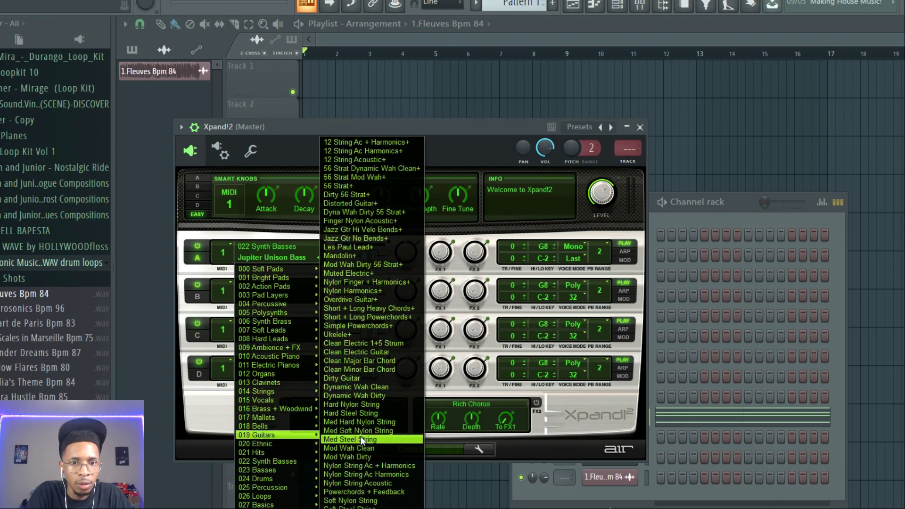
pyautogui.click(362, 440)
pyautogui.click(695, 221)
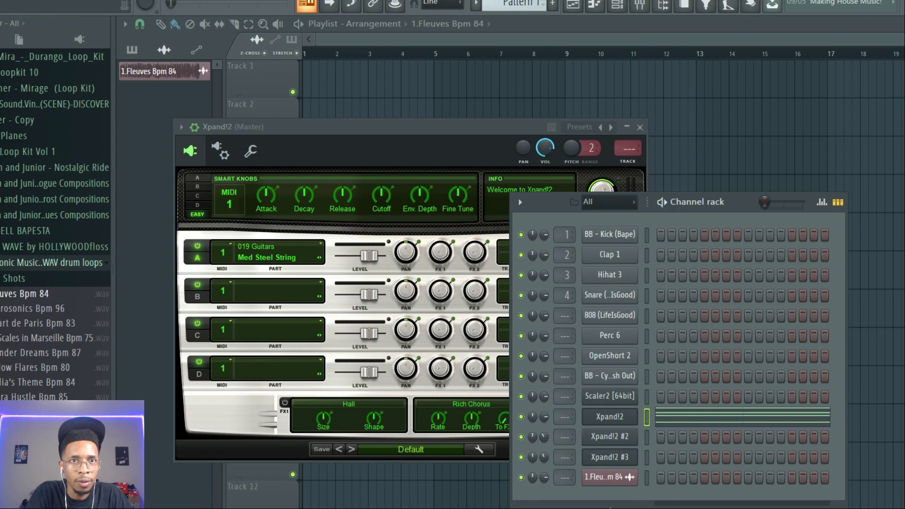
pyautogui.click(468, 284)
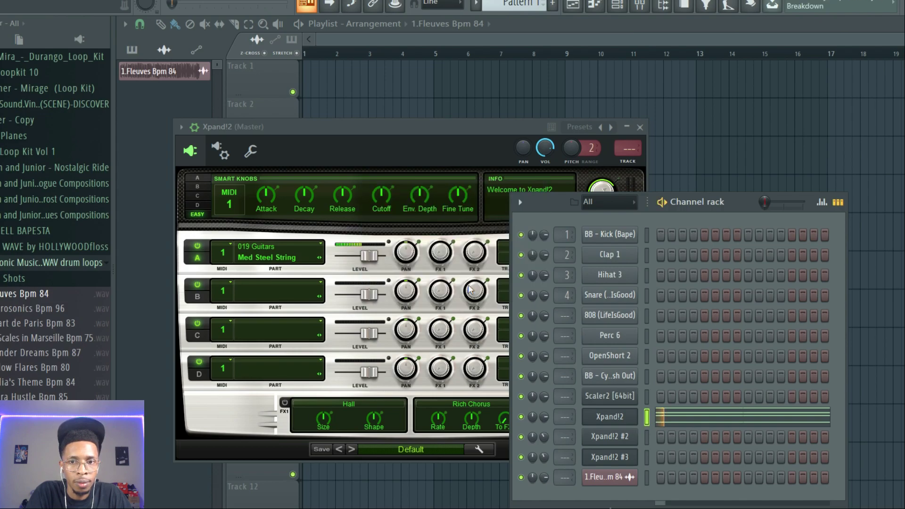
pyautogui.click(679, 417)
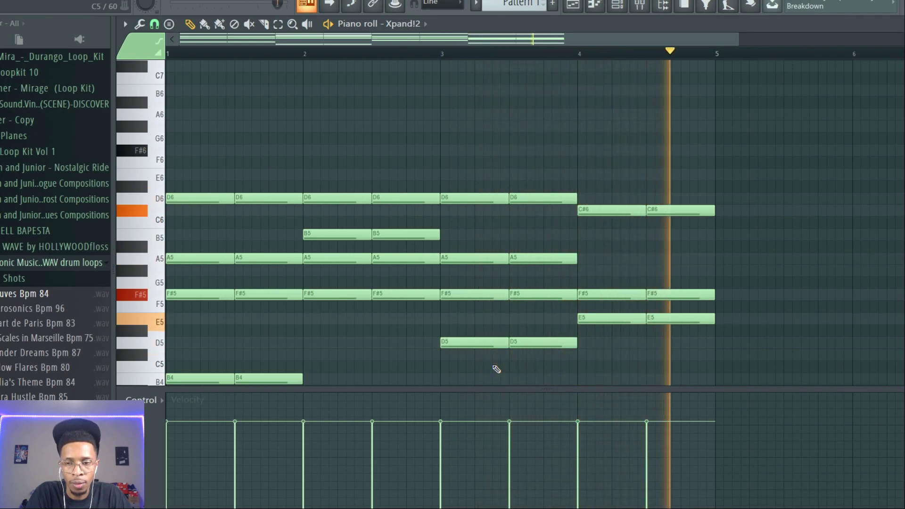
# Stop playback and copy the Xpand!2 chord notes into Xpand!2 #2.
pyautogui.press('space')
pyautogui.press('F6')
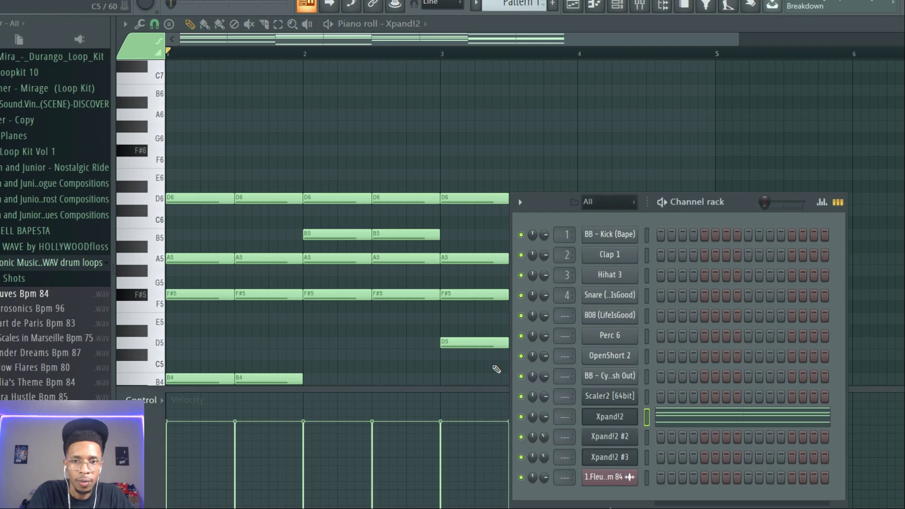
pyautogui.rightClick(620, 421)
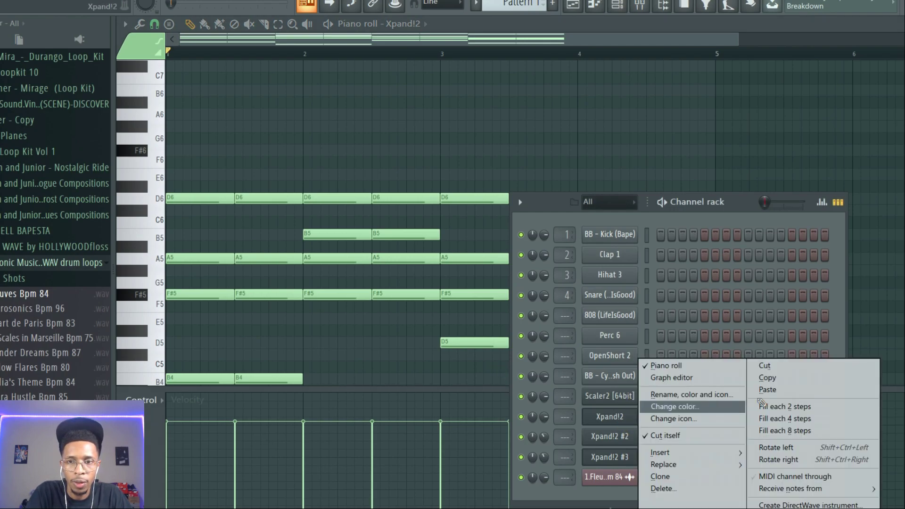
pyautogui.click(779, 378)
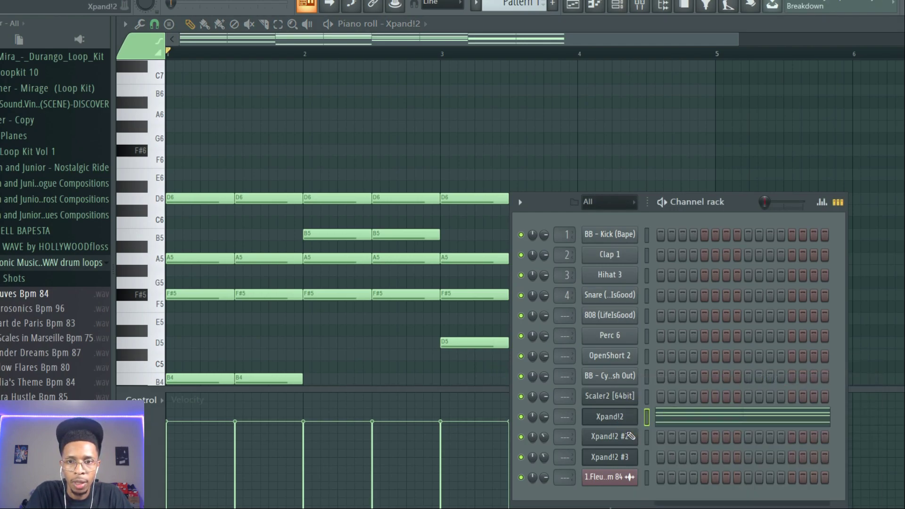
pyautogui.rightClick(629, 437)
pyautogui.click(779, 389)
# Set Xpand!2 #2's Part A to 010 Acoustic Piano > Edge Piano+ and audition it.
pyautogui.click(610, 437)
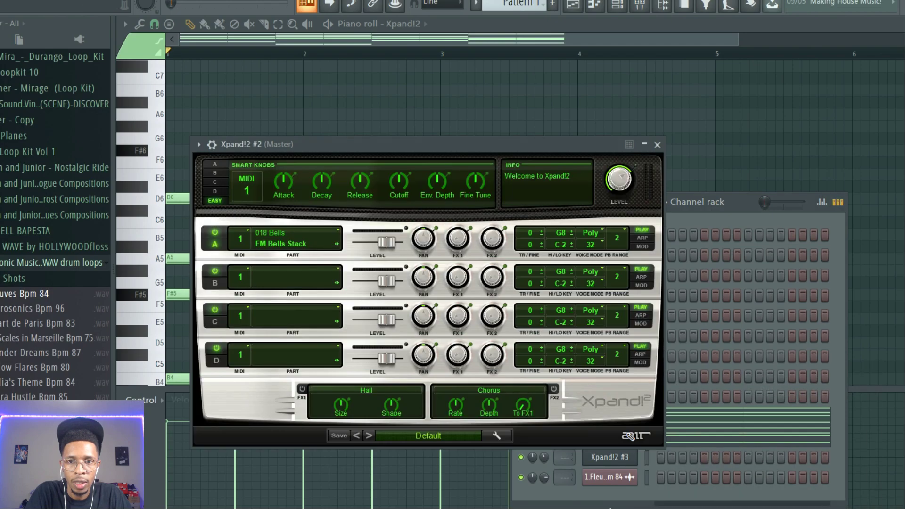
pyautogui.click(278, 246)
pyautogui.moveTo(307, 334)
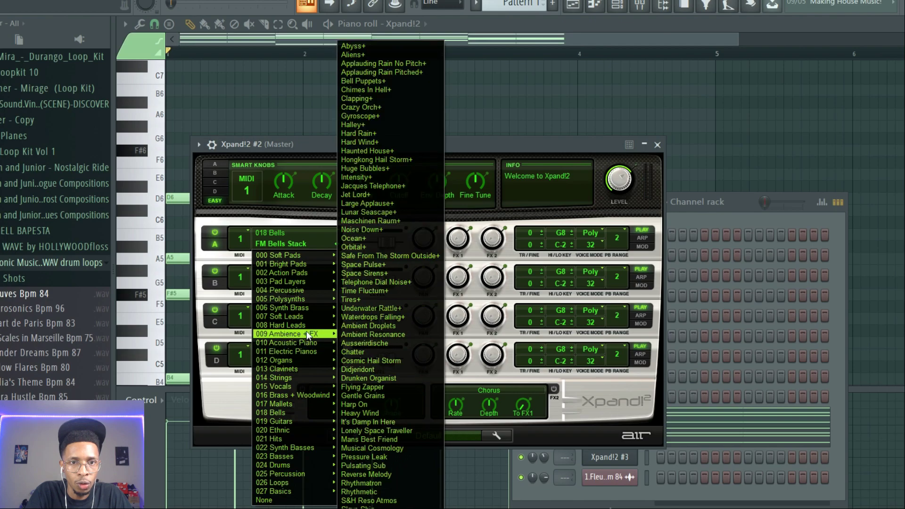
pyautogui.click(343, 345)
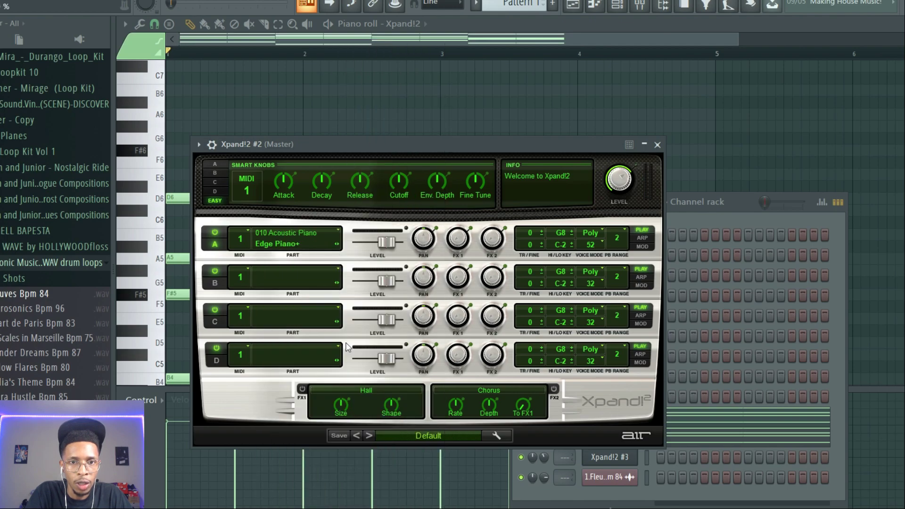
pyautogui.press('space')
pyautogui.press('space')
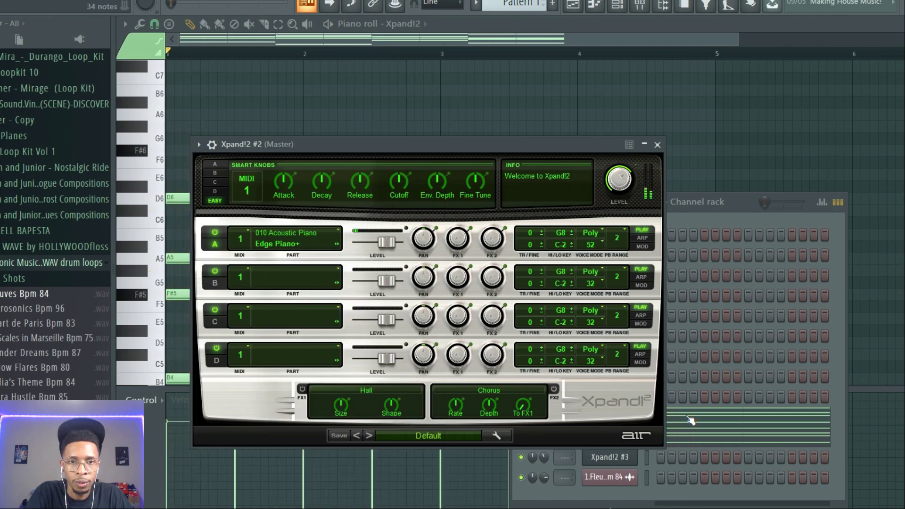
pyautogui.click(635, 440)
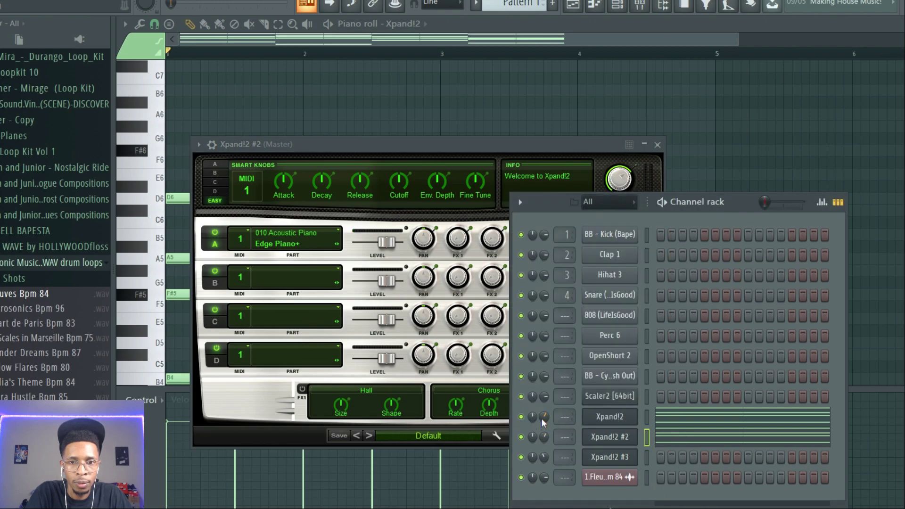
pyautogui.press('space')
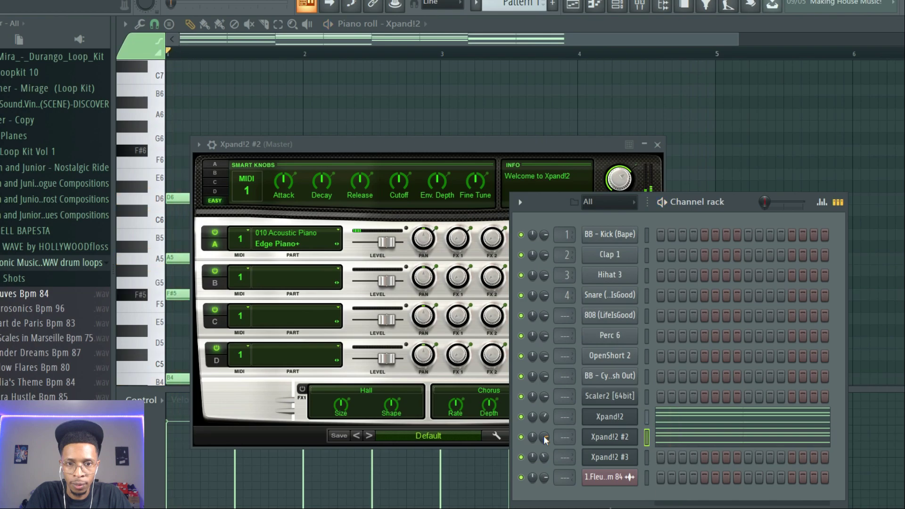
# Generate a new Musia melody and drop the third melody row onto Xpand!2 #3.
pyautogui.hotkey('alt', 'Tab')
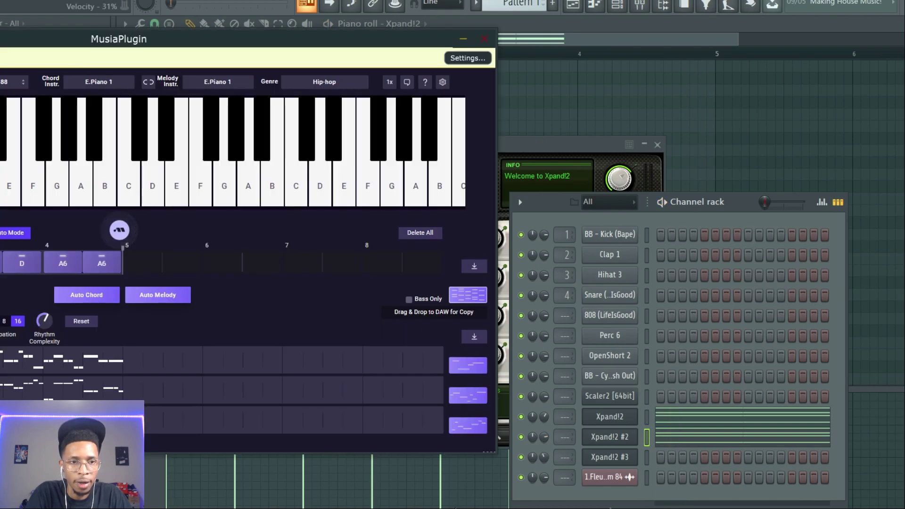
pyautogui.moveTo(236, 44); pyautogui.dragTo(438, 34)
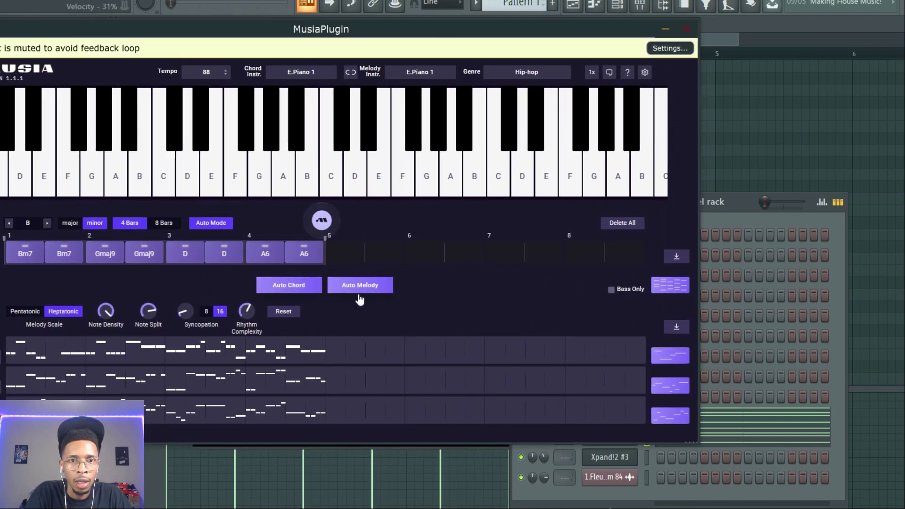
pyautogui.click(358, 292)
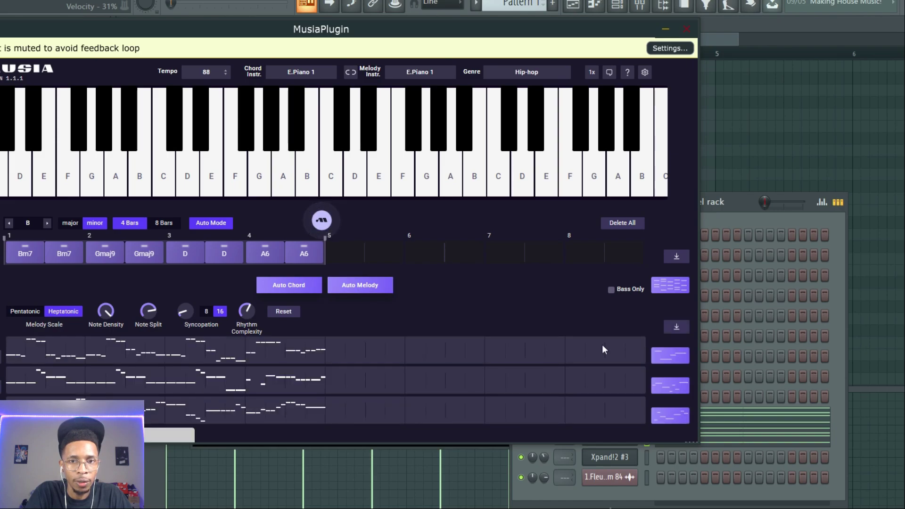
pyautogui.moveTo(676, 417); pyautogui.dragTo(627, 459)
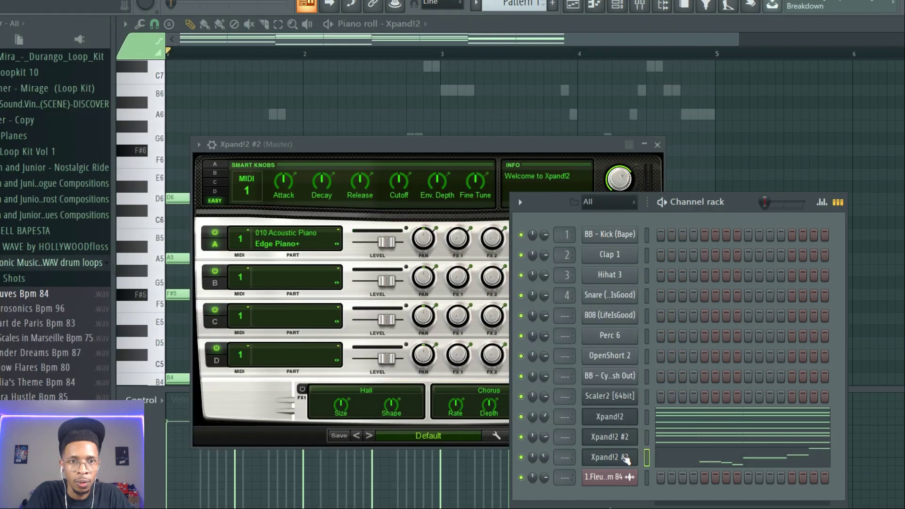
# Set Xpand!2 #3's Part A to 014 Strings > Spiccato Strings Down+ and audition it.
pyautogui.click(609, 457)
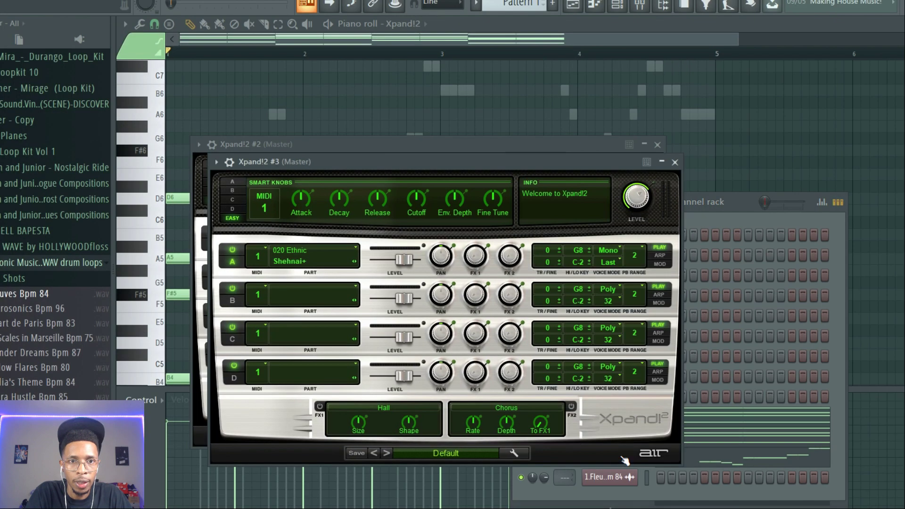
pyautogui.click(300, 261)
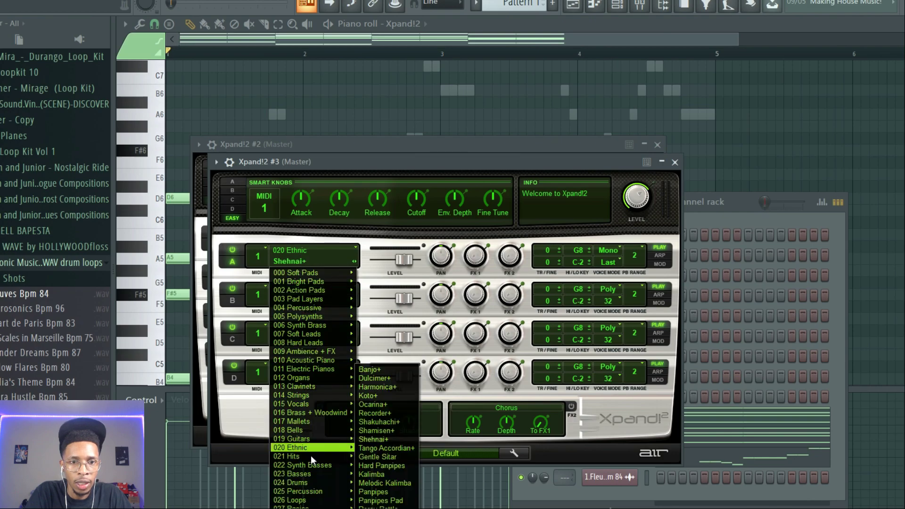
pyautogui.moveTo(315, 466)
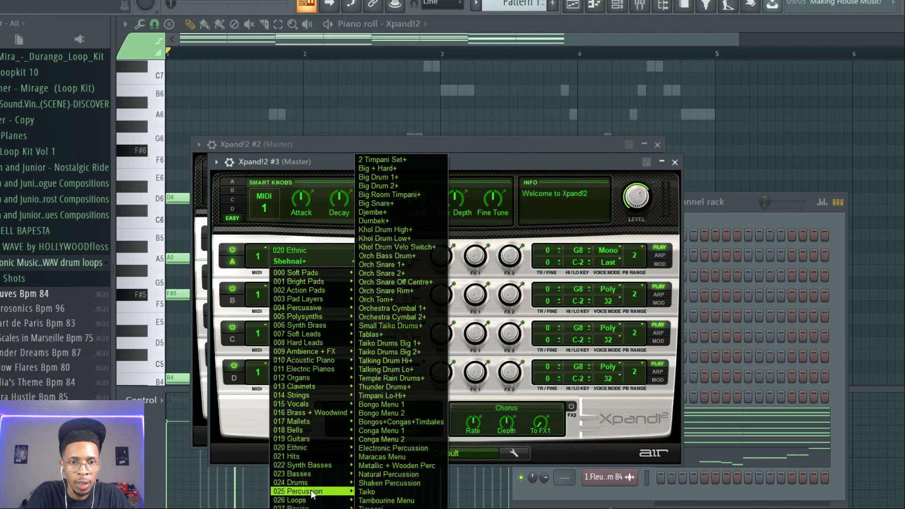
pyautogui.moveTo(310, 395)
pyautogui.click(396, 404)
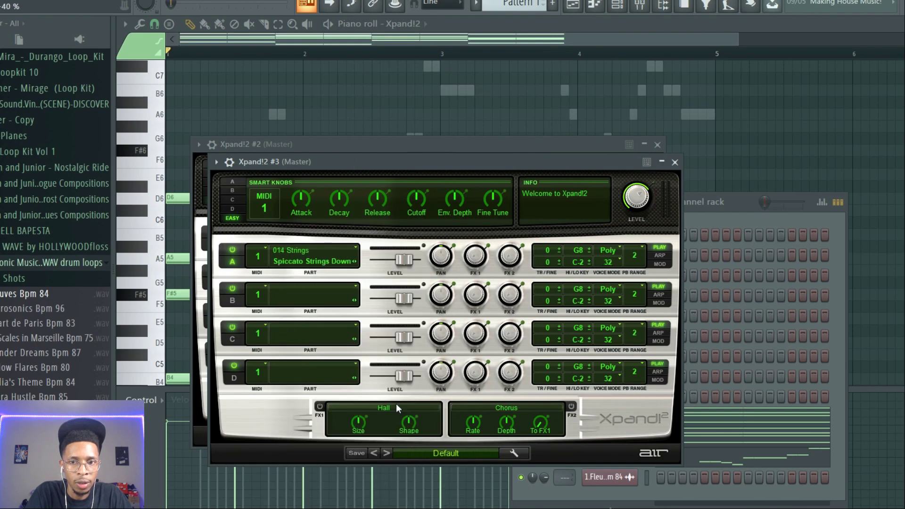
pyautogui.press('space')
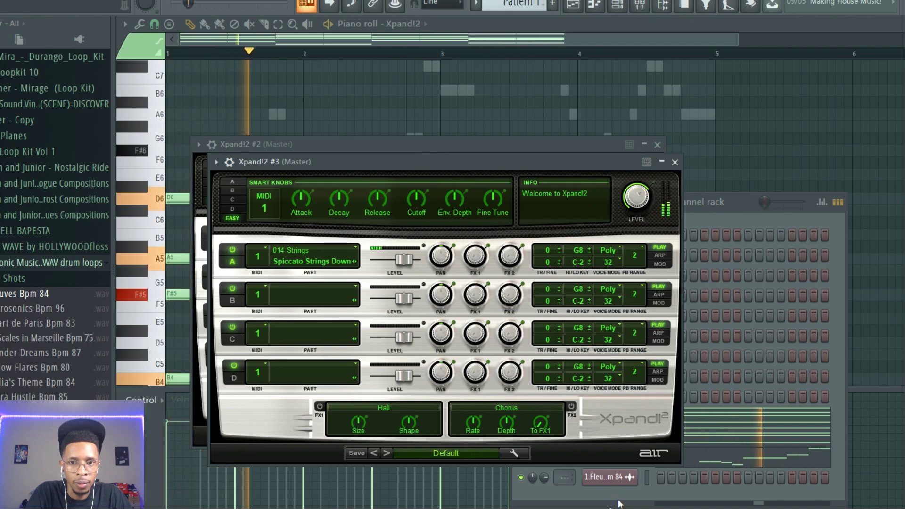
pyautogui.click(637, 494)
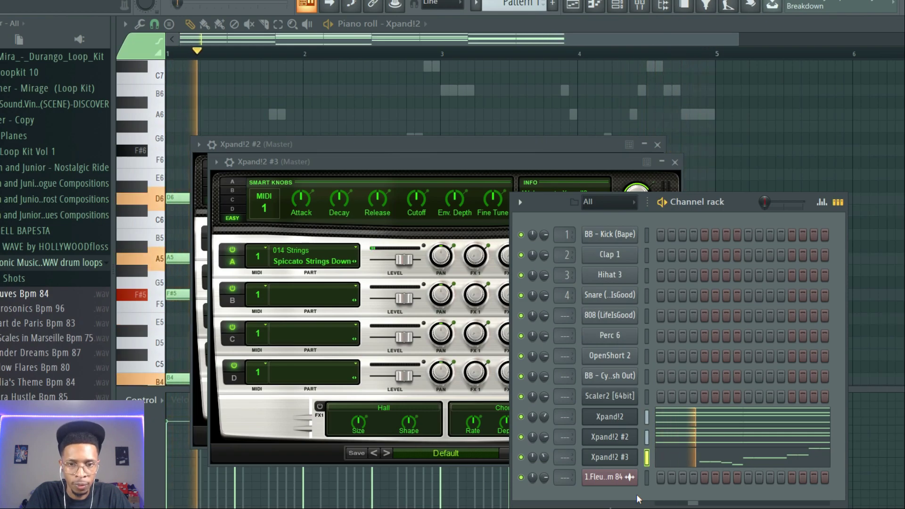
pyautogui.press('space')
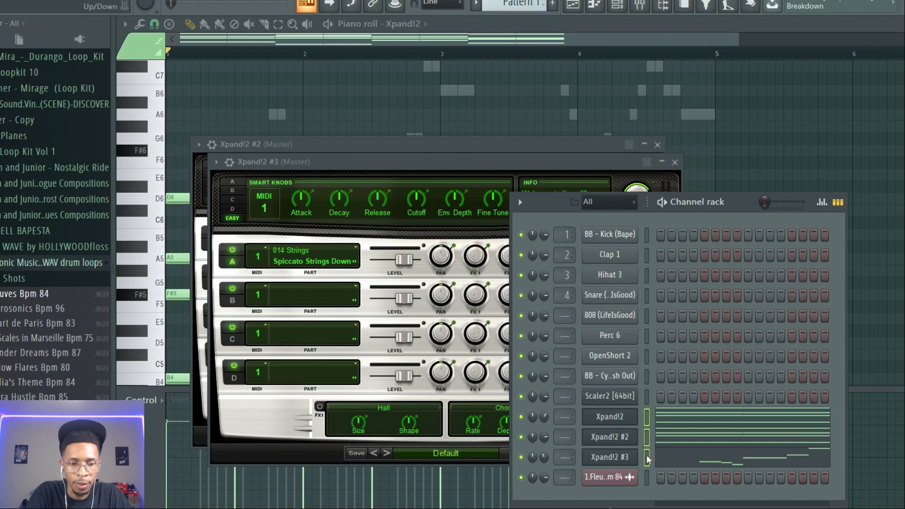
# Move the three Xpand!2 channels to the top and place Pattern 1 on Track 1 at bars 1 and 5.
pyautogui.hotkey('alt', 'Up')
pyautogui.hotkey('alt', 'Up')
pyautogui.hotkey('alt', 'Up')
pyautogui.hotkey('alt', 'Up')
pyautogui.hotkey('alt', 'Up')
pyautogui.hotkey('alt', 'Up')
pyautogui.hotkey('alt', 'Up')
pyautogui.hotkey('alt', 'Up')
pyautogui.hotkey('alt', 'Up')
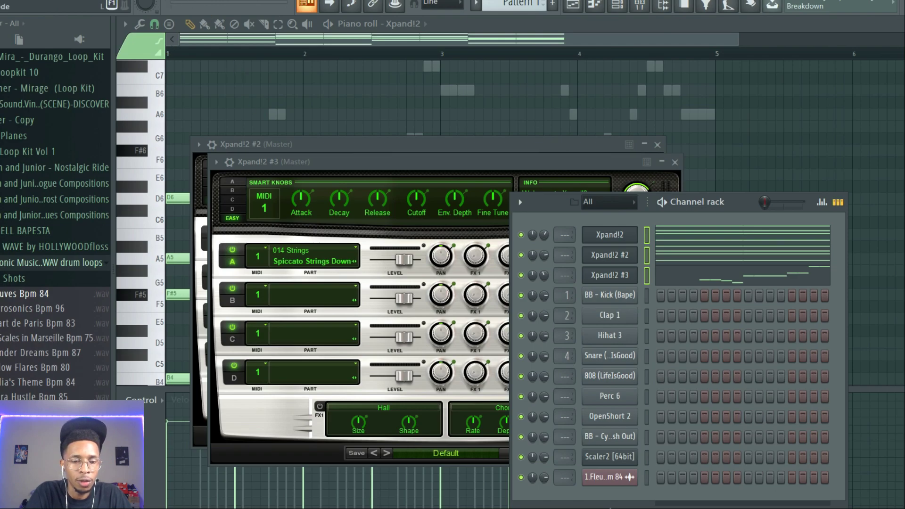
pyautogui.press('F5')
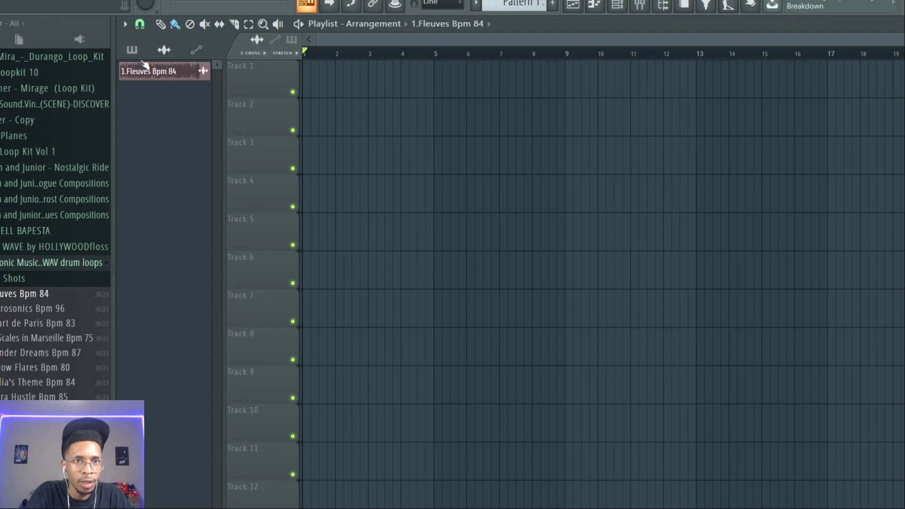
pyautogui.click(132, 49)
pyautogui.moveTo(144, 71); pyautogui.dragTo(309, 81)
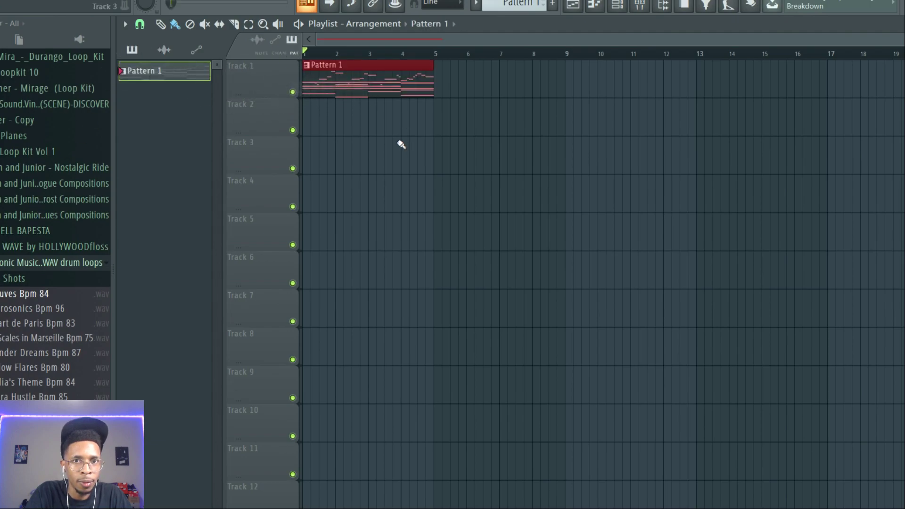
pyautogui.hotkey('ctrl', 'b')
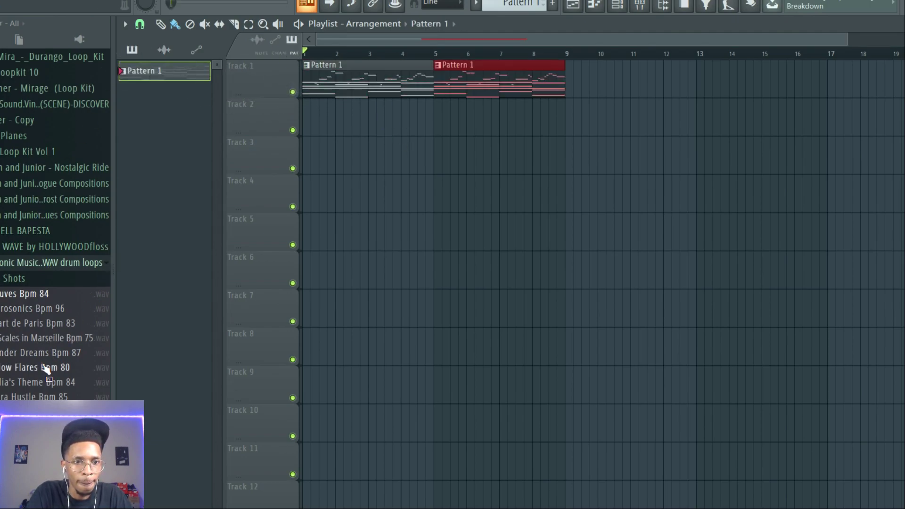
# Audition the Lavender Dreams Bpm 87 loop on Track 2, check its channel settings, then delete it.
pyautogui.moveTo(47, 353); pyautogui.dragTo(305, 112)
pyautogui.press('space')
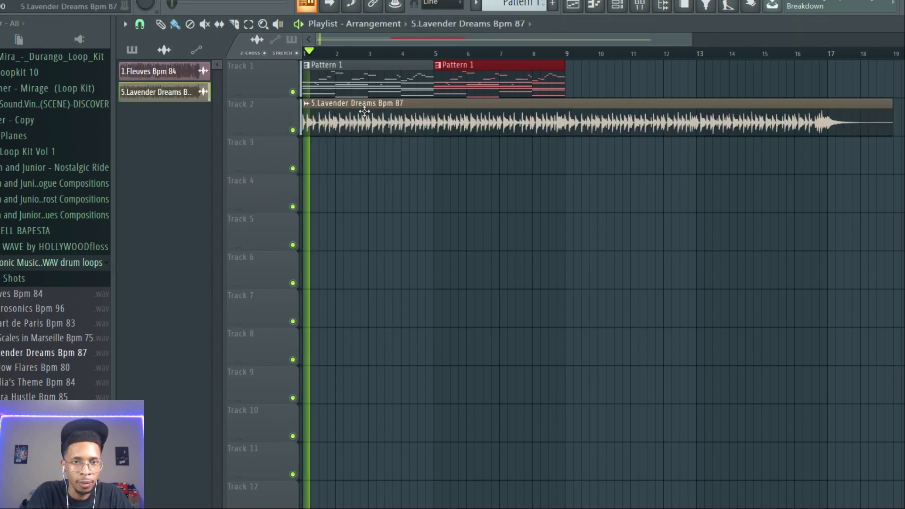
pyautogui.press('space')
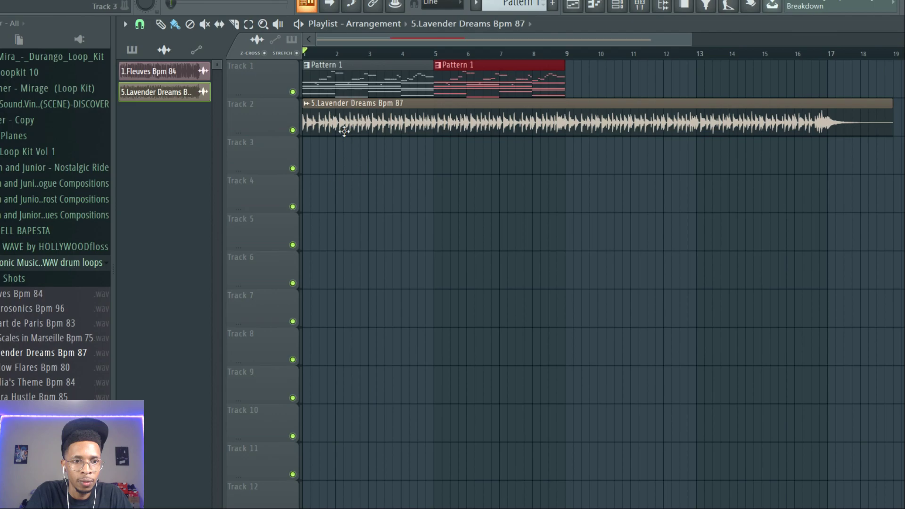
pyautogui.doubleClick(344, 116)
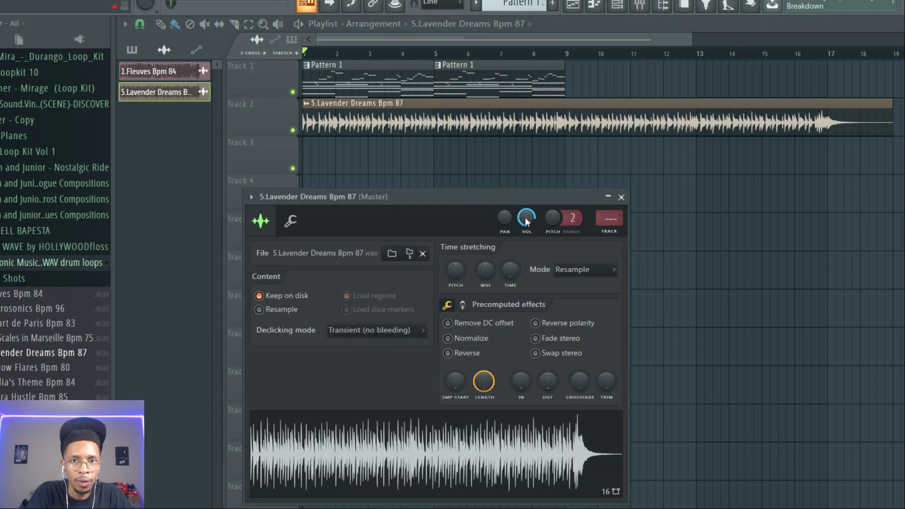
pyautogui.press('space')
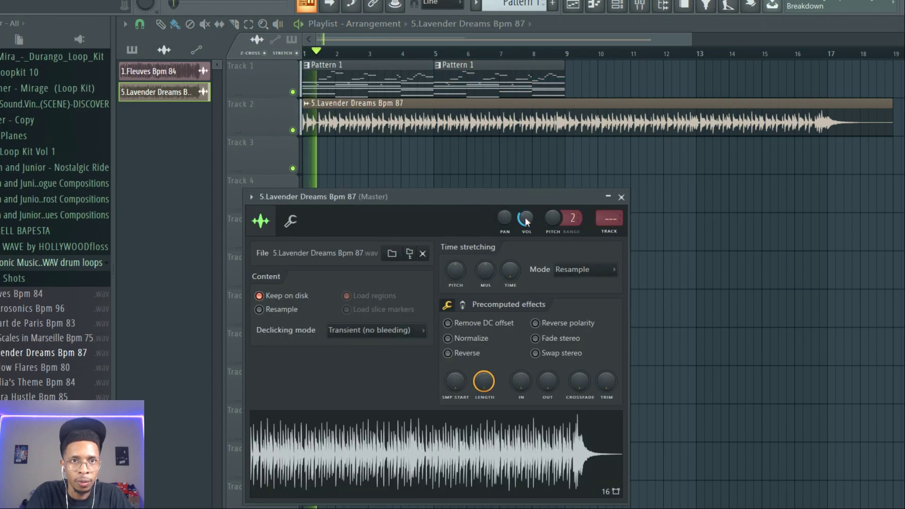
pyautogui.press('space')
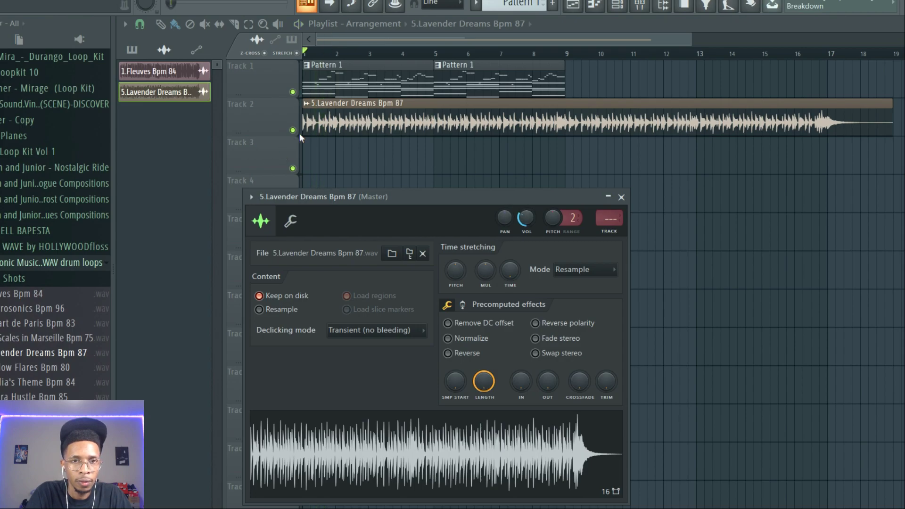
pyautogui.rightClick(344, 114)
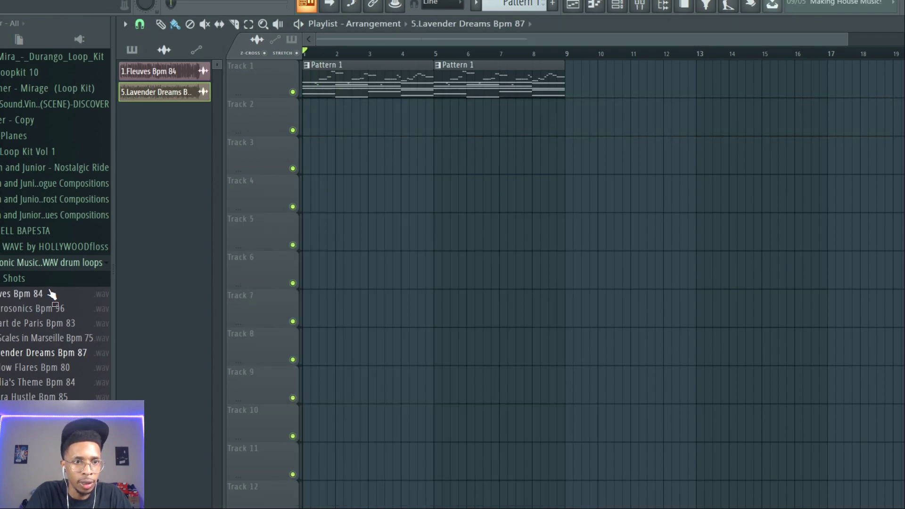
# From the WAV drum loops folder, place Artillery from Yelena Bpm 79 on Track 2 at bar 1, accepting restretch.
pyautogui.click(15, 282)
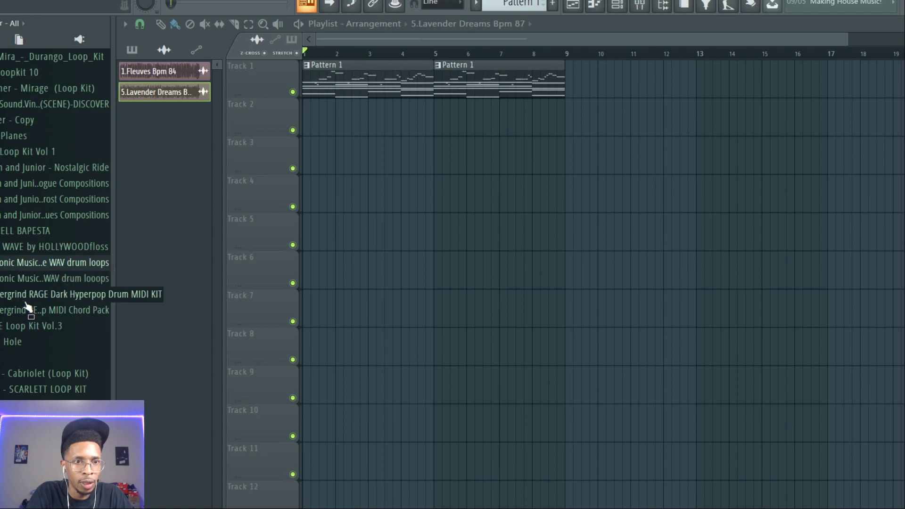
pyautogui.click(38, 282)
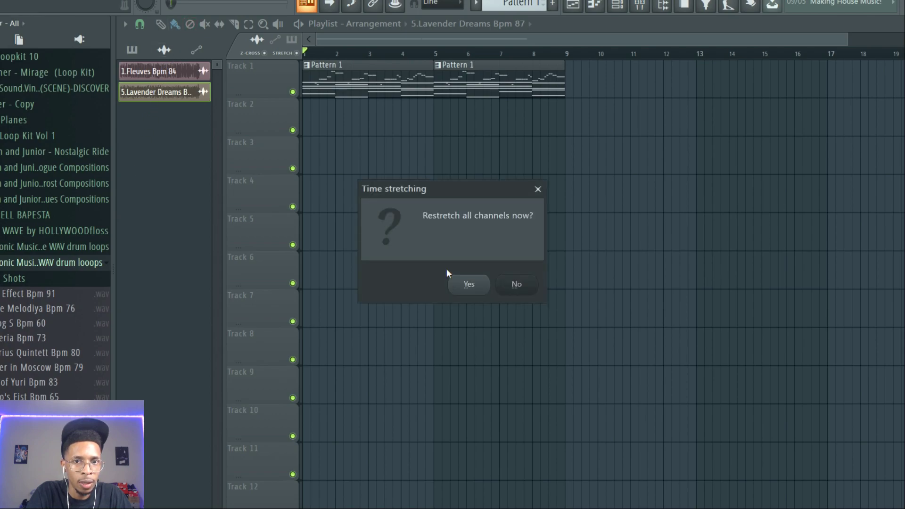
pyautogui.click(470, 285)
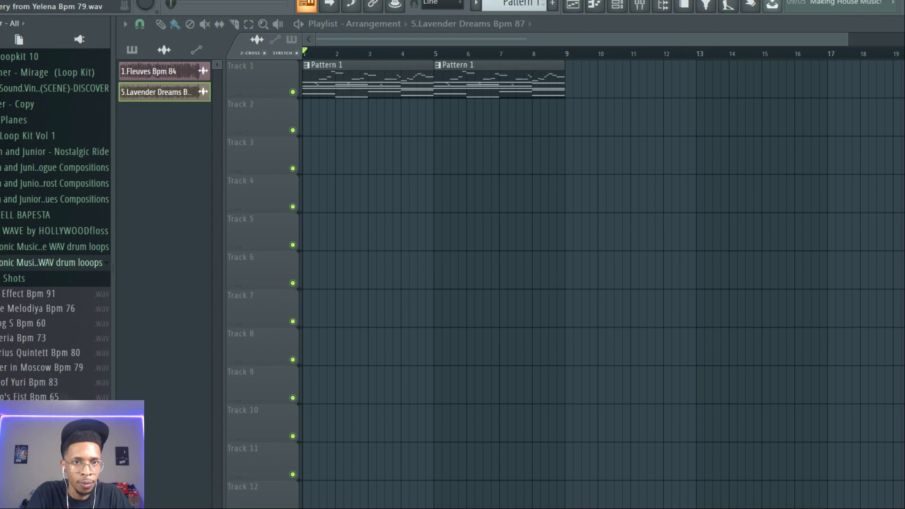
pyautogui.moveTo(264, 169); pyautogui.dragTo(306, 129)
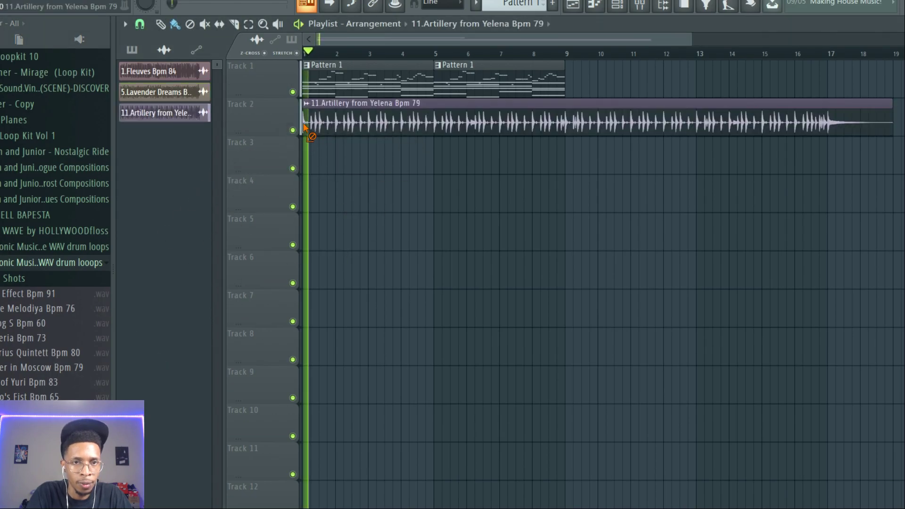
# Play the arrangement and review the Artillery clip's channel settings.
pyautogui.press('space')
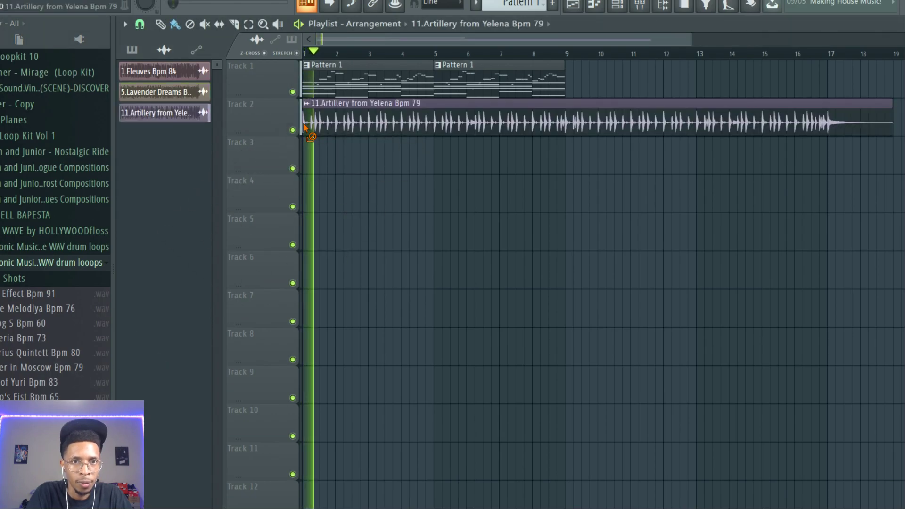
pyautogui.doubleClick(321, 105)
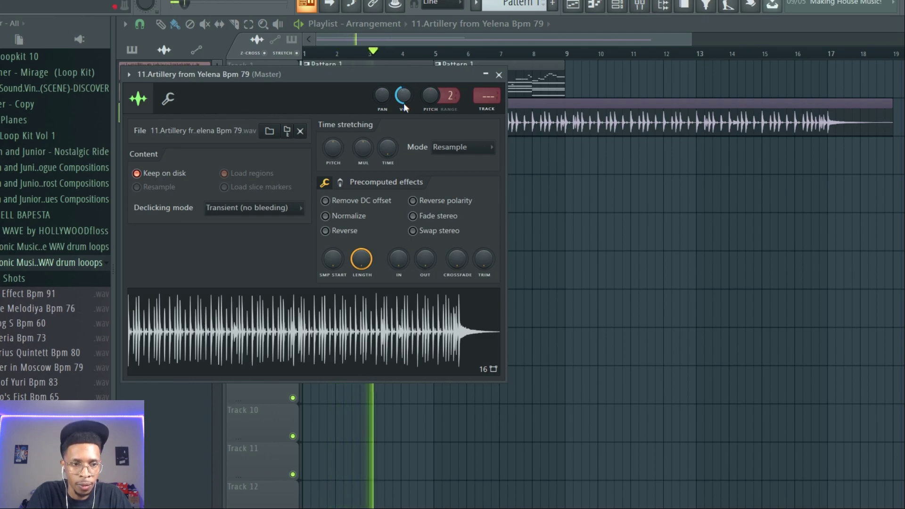
pyautogui.click(398, 45)
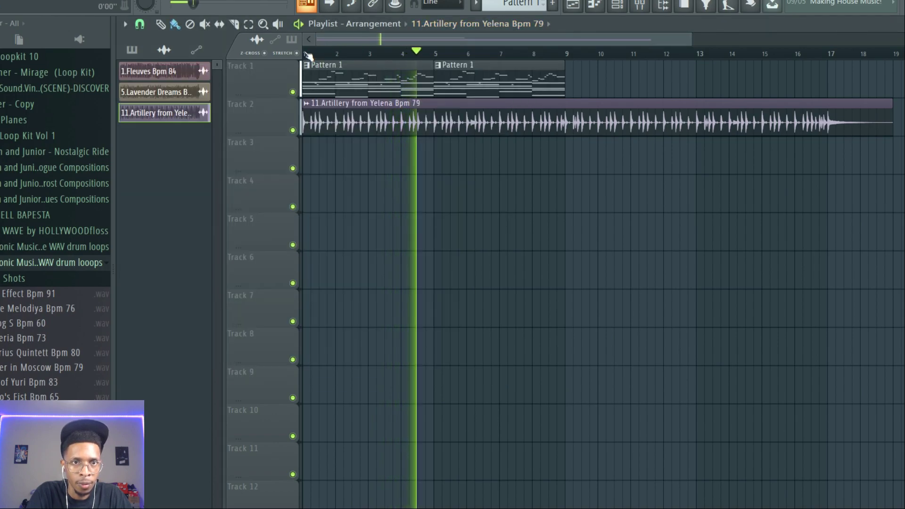
# Select all clips and play bars 1–9, briefly muting the Artillery loop on Track 2, then show the channel rack.
pyautogui.hotkey('ctrl', 'a')
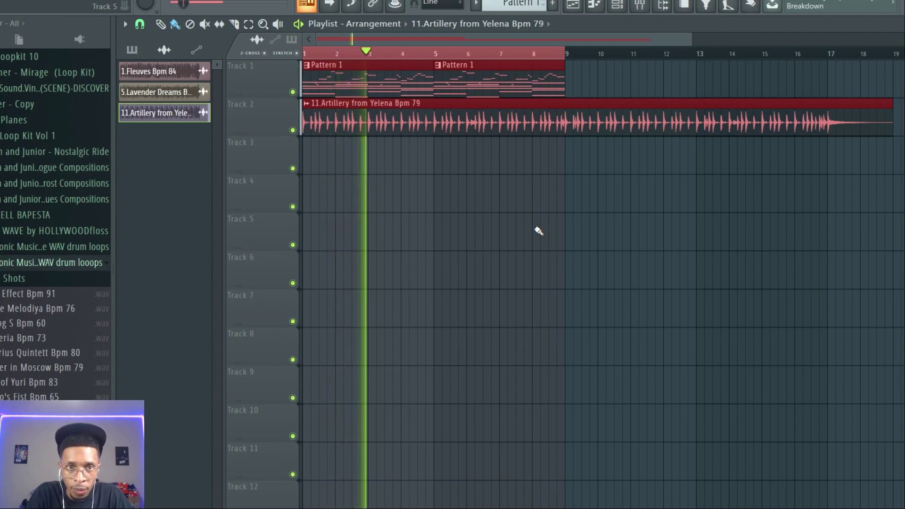
pyautogui.click(292, 130)
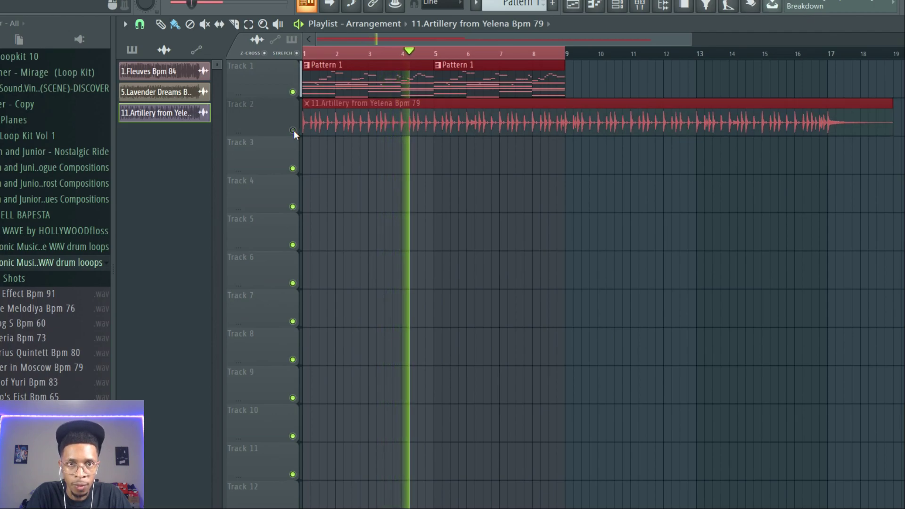
pyautogui.click(293, 130)
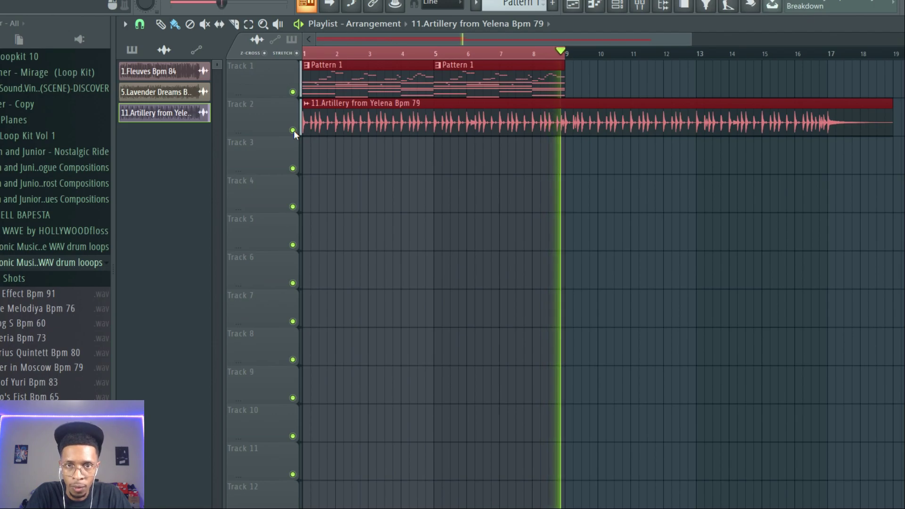
pyautogui.press('space')
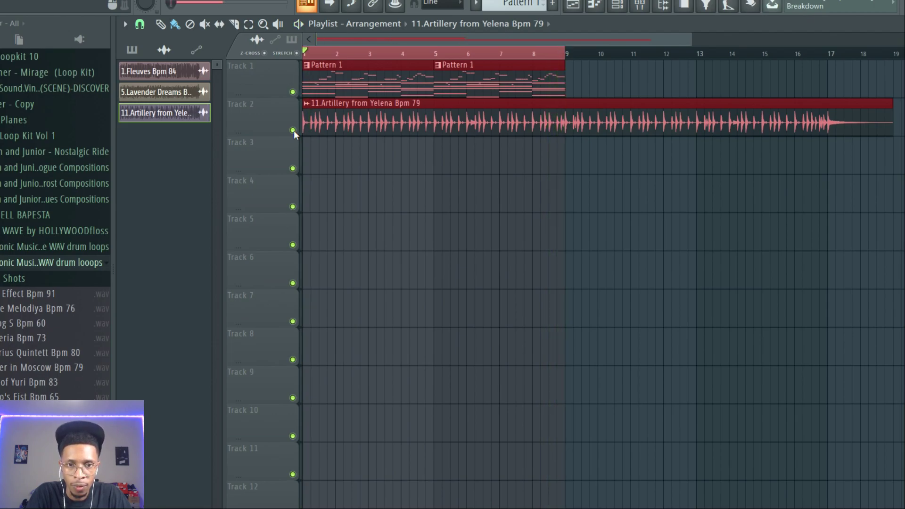
pyautogui.press('F6')
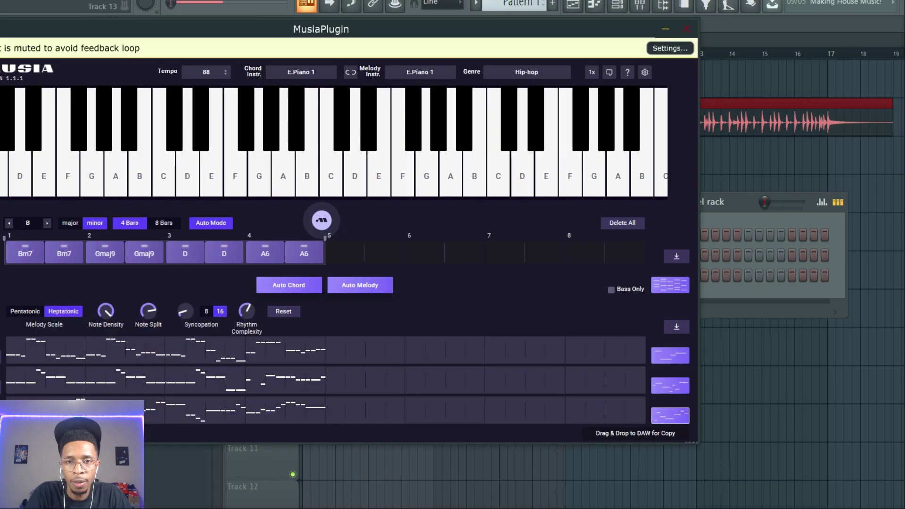
# Move the Musia window to reveal the playlist and browse the Genre list, leaving Hip-hop selected.
pyautogui.moveTo(221, 32); pyautogui.dragTo(365, 82)
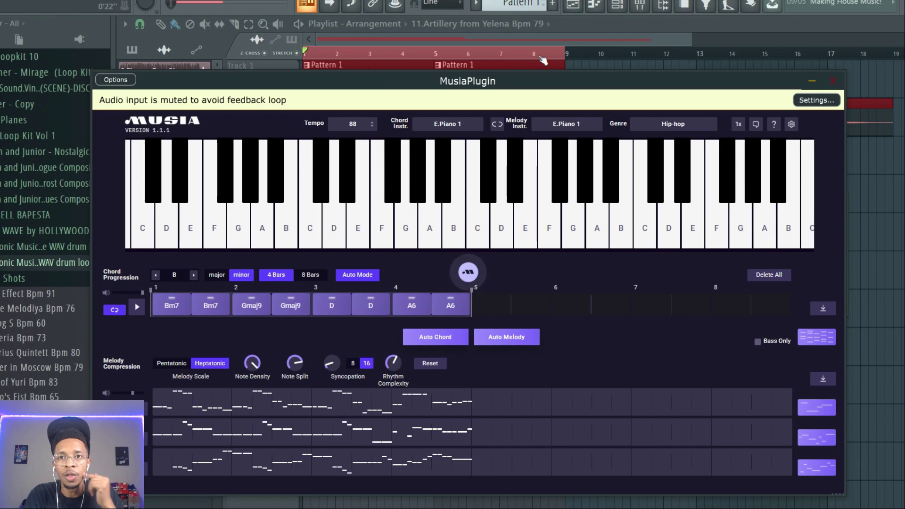
pyautogui.click(657, 128)
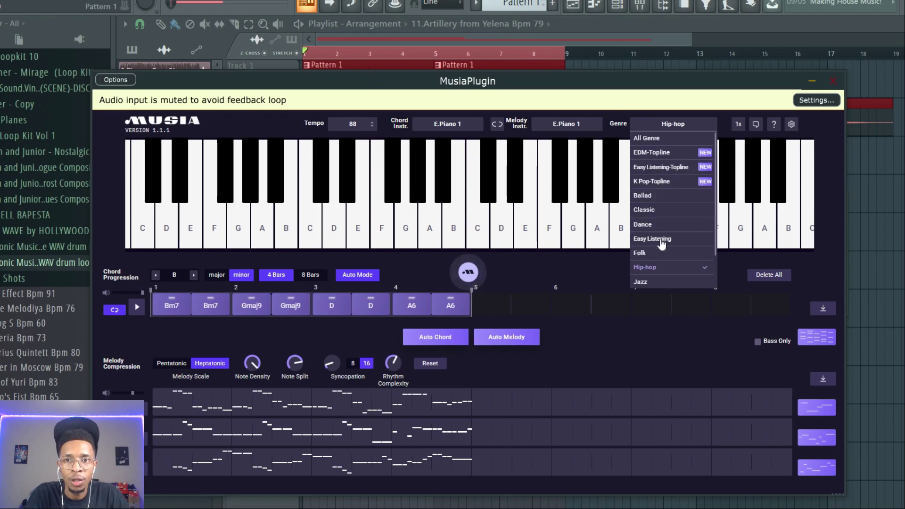
pyautogui.scroll(-1, 662, 244)
pyautogui.scroll(-1, 662, 244)
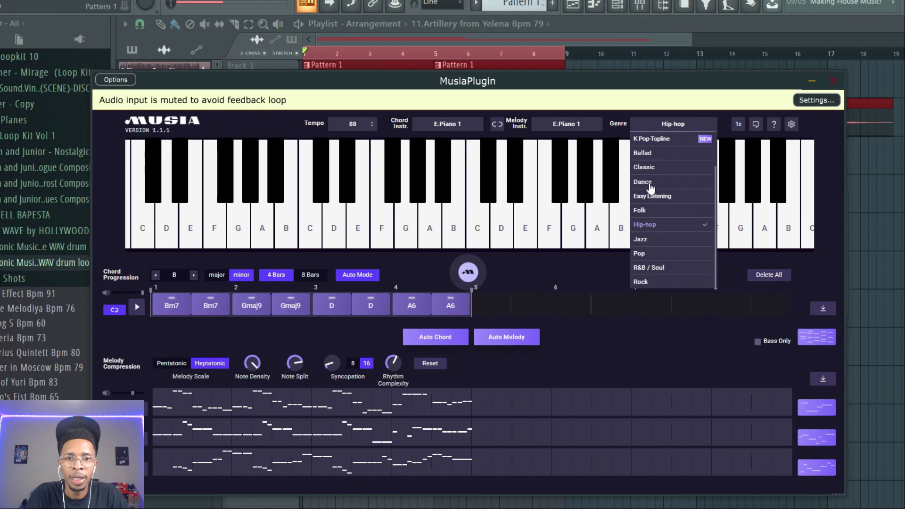
# Close the Musia window and play the beat from the start, then stop it.
pyautogui.click(672, 9)
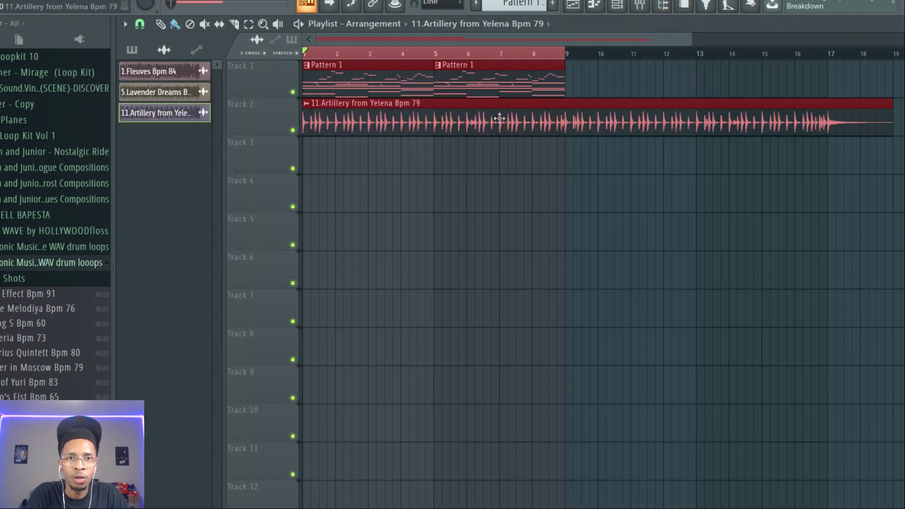
pyautogui.press('space')
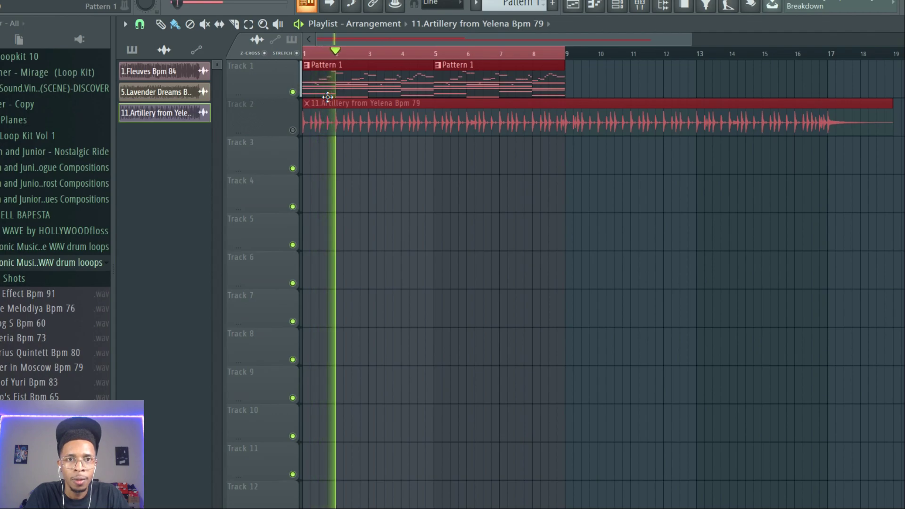
pyautogui.press('space')
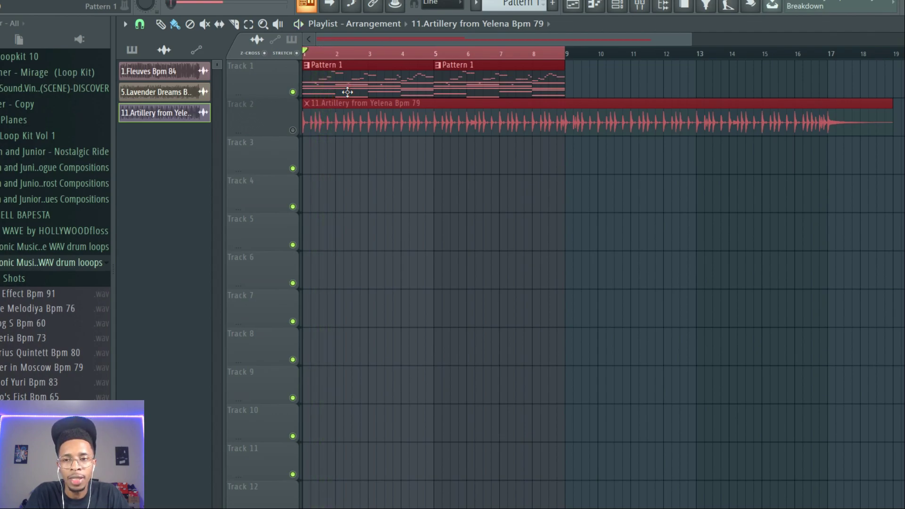